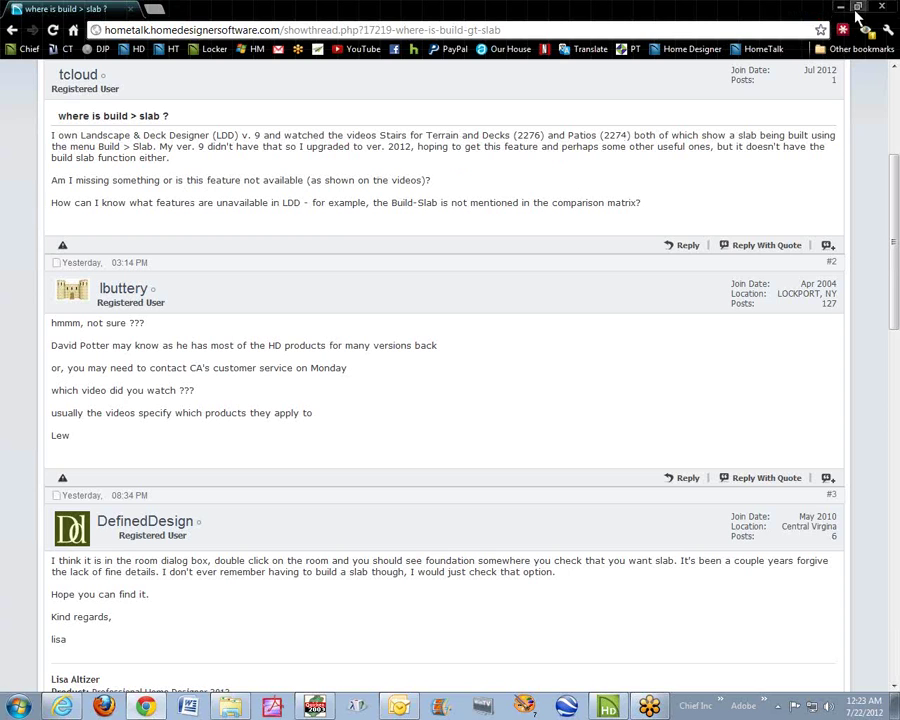
Switch to Home Designer Landscape and Deck 2012 and create a plan from the Design Your Own landscape template in U.S. units
{"action": "left_click", "coordinate": [840, 10]}
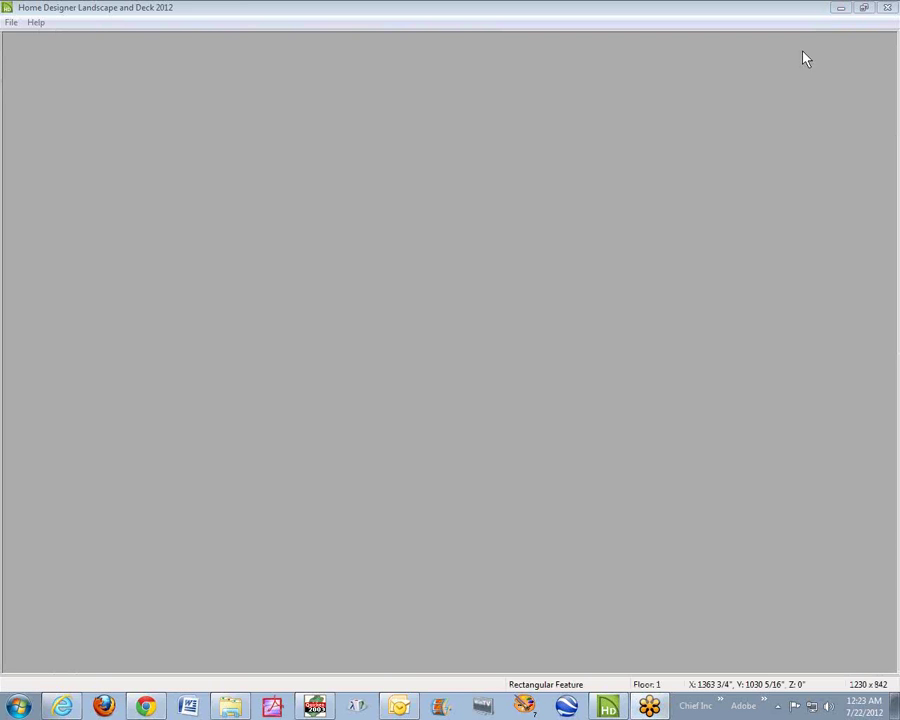
{"action": "left_click", "coordinate": [12, 22]}
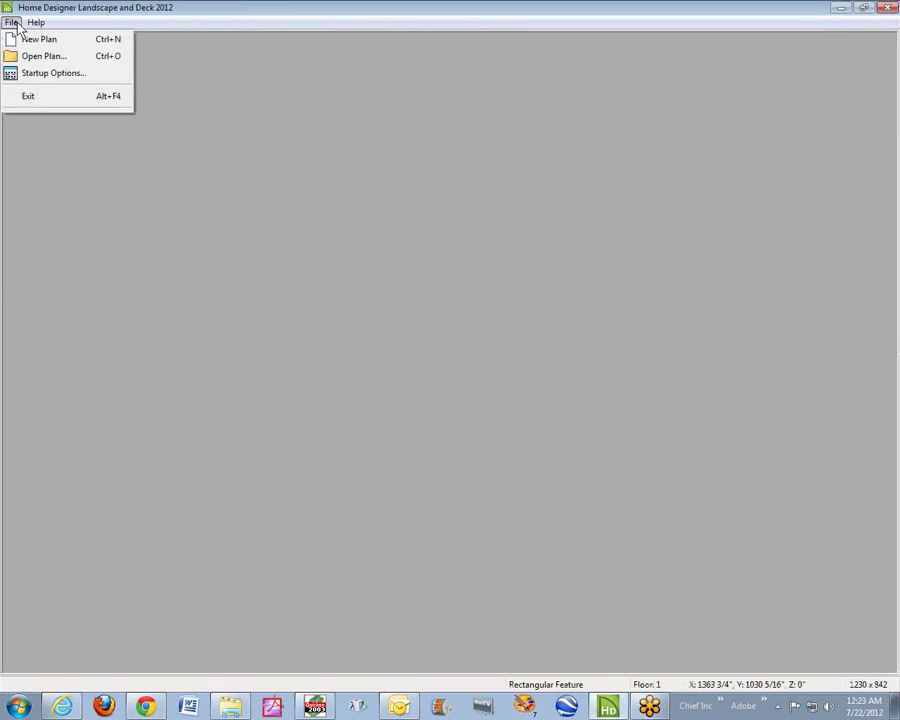
{"action": "left_click", "coordinate": [74, 39]}
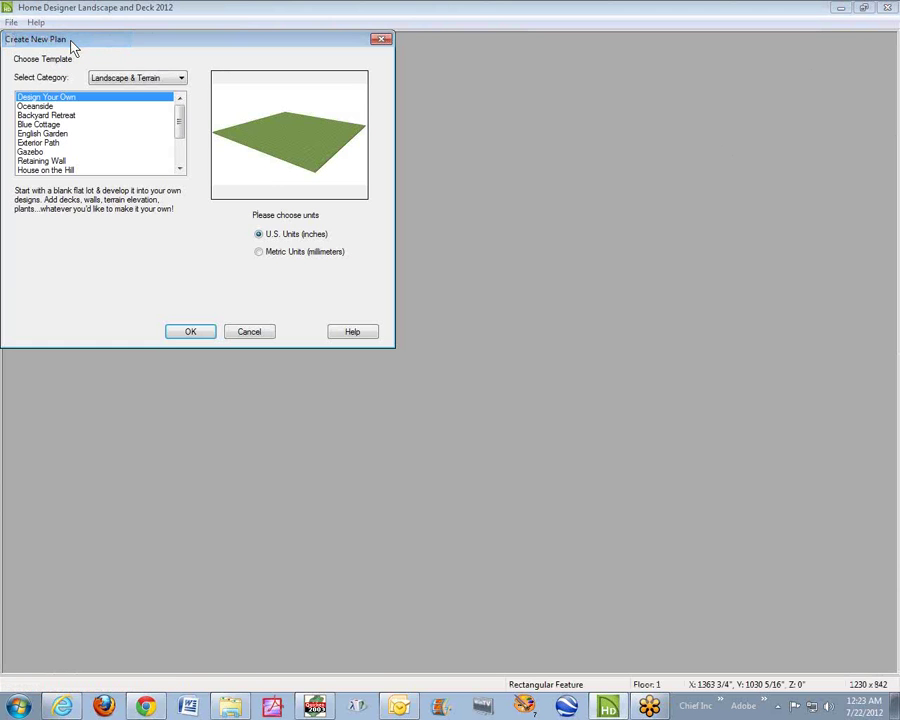
{"action": "left_click", "coordinate": [185, 333]}
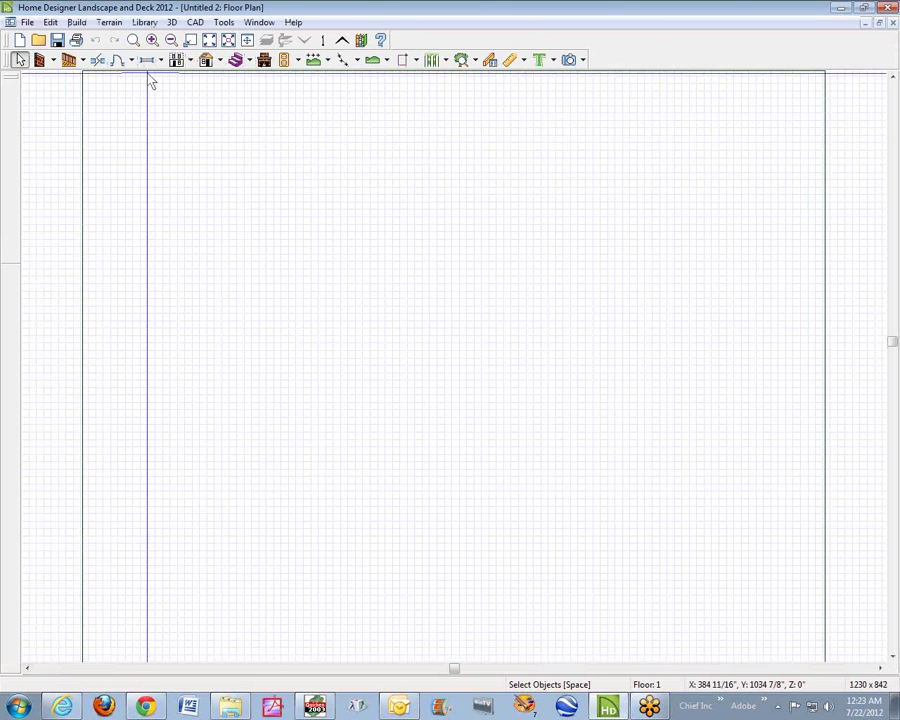
Draw four straight exterior walls forming a closed rectangular room, about 10' 8" deep, in the upper part of the lot
{"action": "left_click", "coordinate": [41, 61]}
{"action": "left_click_drag", "start_coordinate": [257, 203], "coordinate": [358, 204]}
{"action": "left_click", "coordinate": [358, 204]}
{"action": "left_click", "coordinate": [358, 286]}
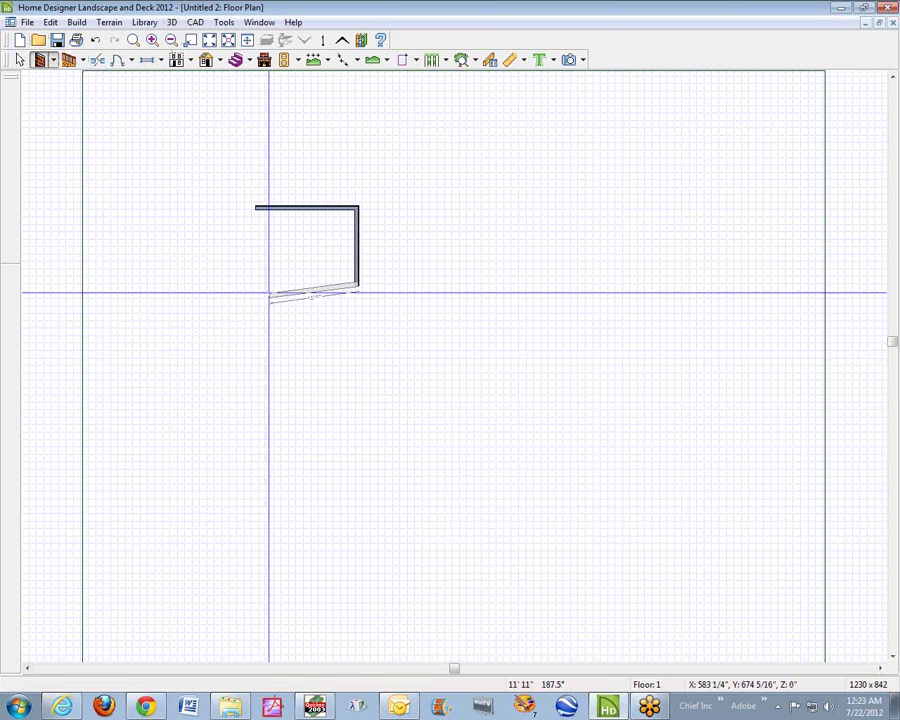
{"action": "left_click", "coordinate": [256, 285]}
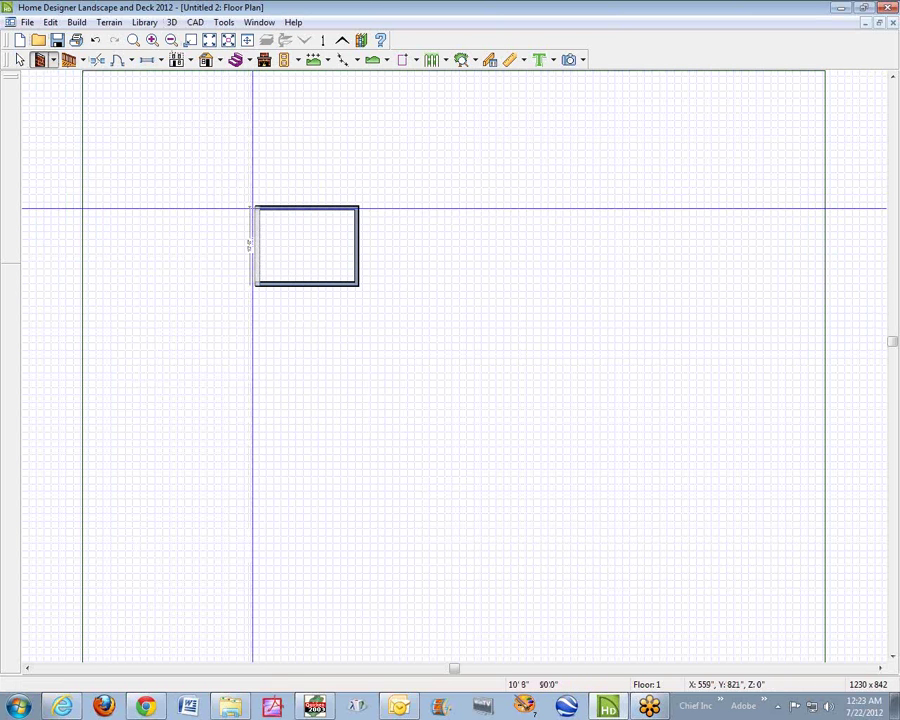
{"action": "left_click", "coordinate": [253, 207]}
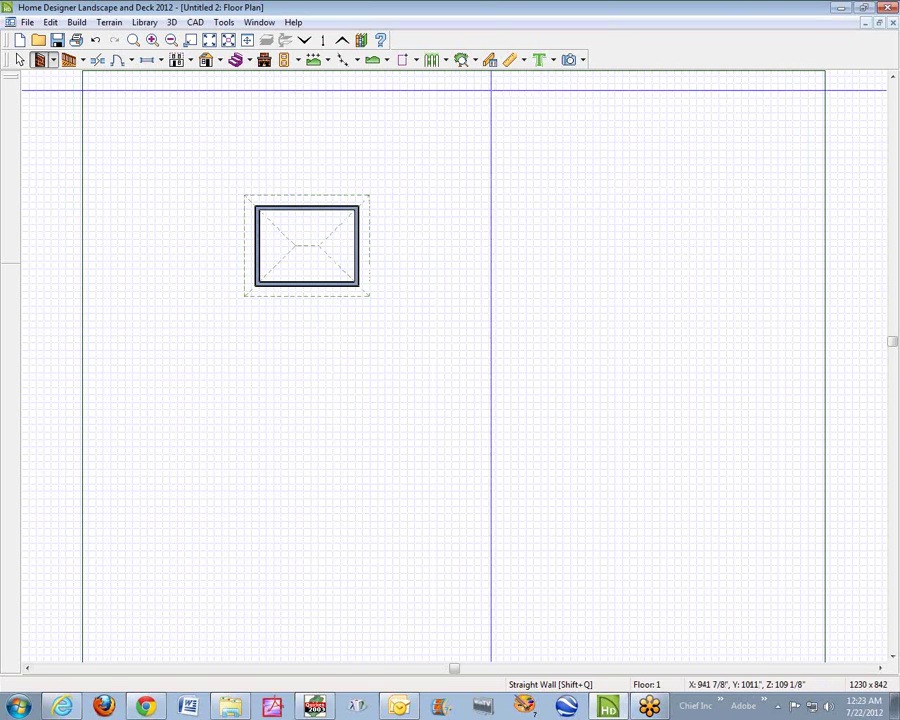
Examine the building's default foundation from below in a full 3D overview, and close that view
{"action": "left_click", "coordinate": [584, 61]}
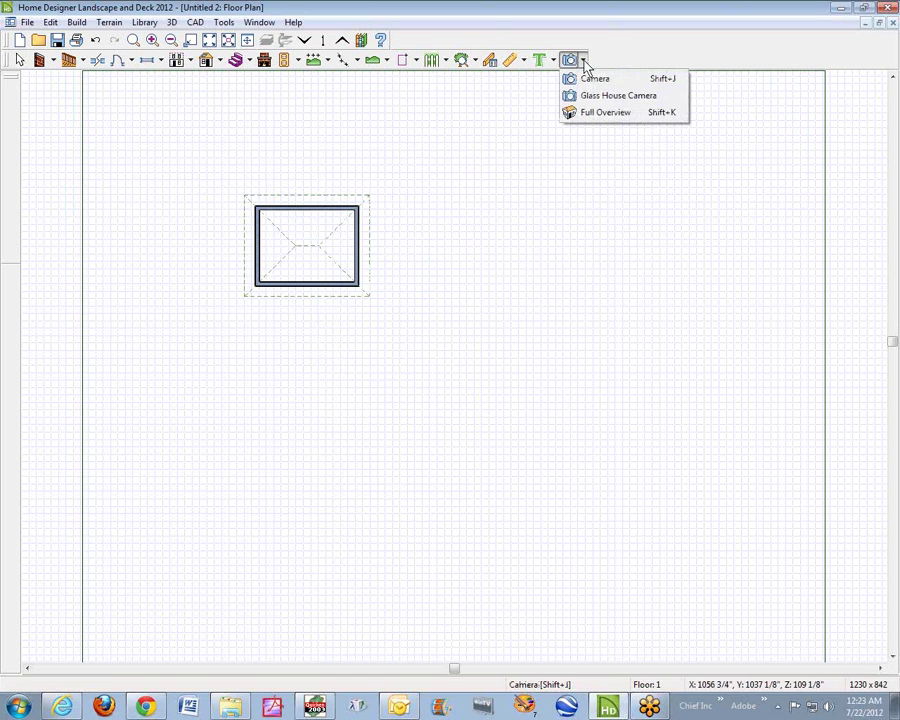
{"action": "left_click", "coordinate": [571, 113]}
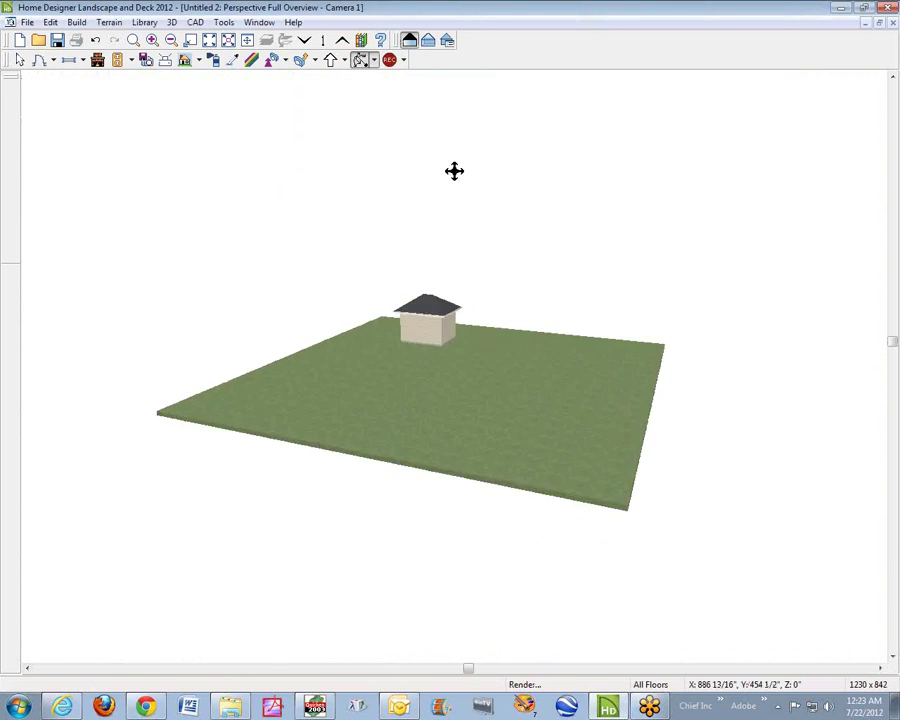
{"action": "left_click_drag", "start_coordinate": [454, 171], "coordinate": [430, 227]}
{"action": "scroll", "coordinate": [405, 401], "scroll_direction": "up", "scroll_amount": 5}
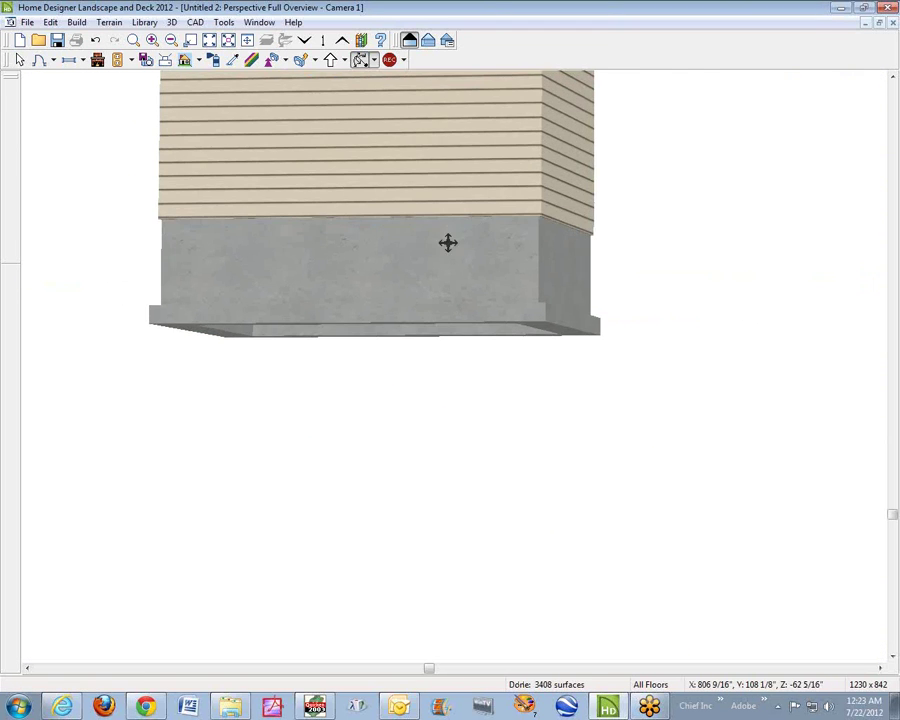
{"action": "left_click_drag", "start_coordinate": [447, 242], "coordinate": [387, 368]}
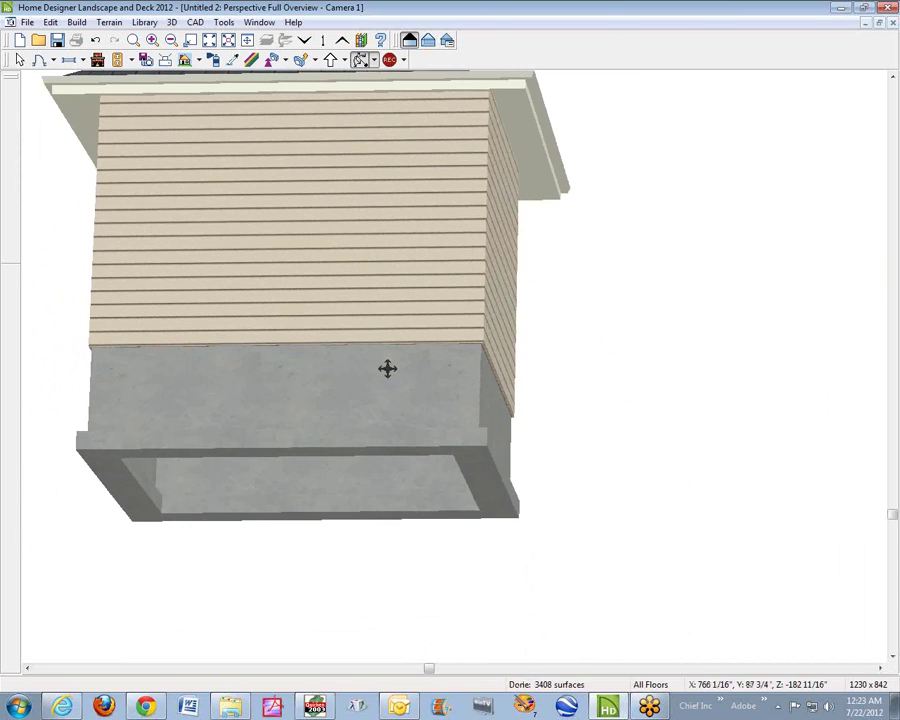
{"action": "left_click", "coordinate": [893, 23]}
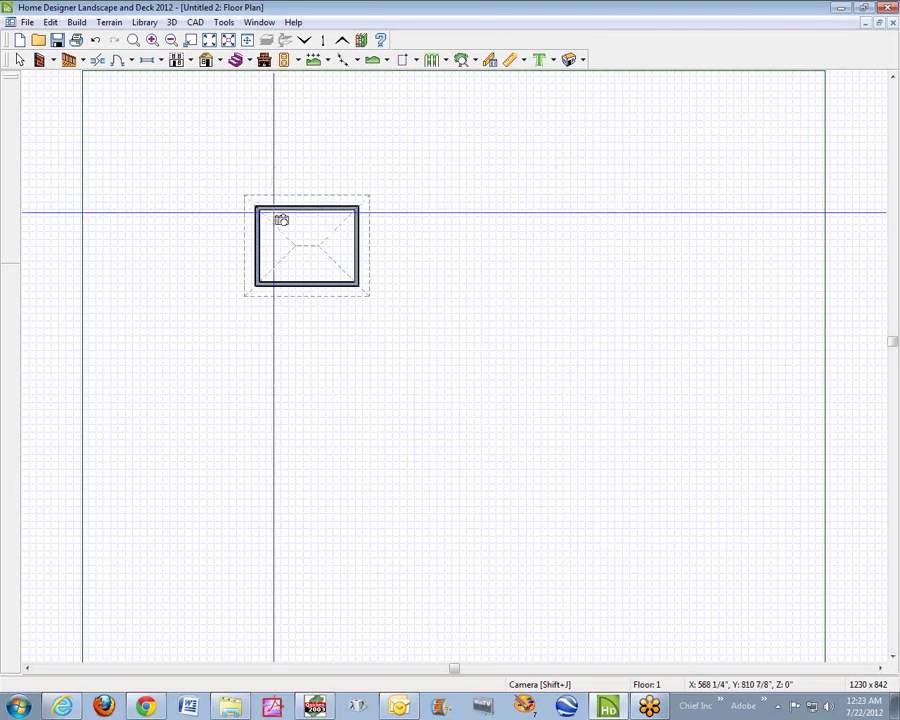
Build the foundation as a Monolithic Slab, leaving Auto Rebuild Foundation enabled
{"action": "scroll", "coordinate": [281, 219], "scroll_direction": "up", "scroll_amount": 1}
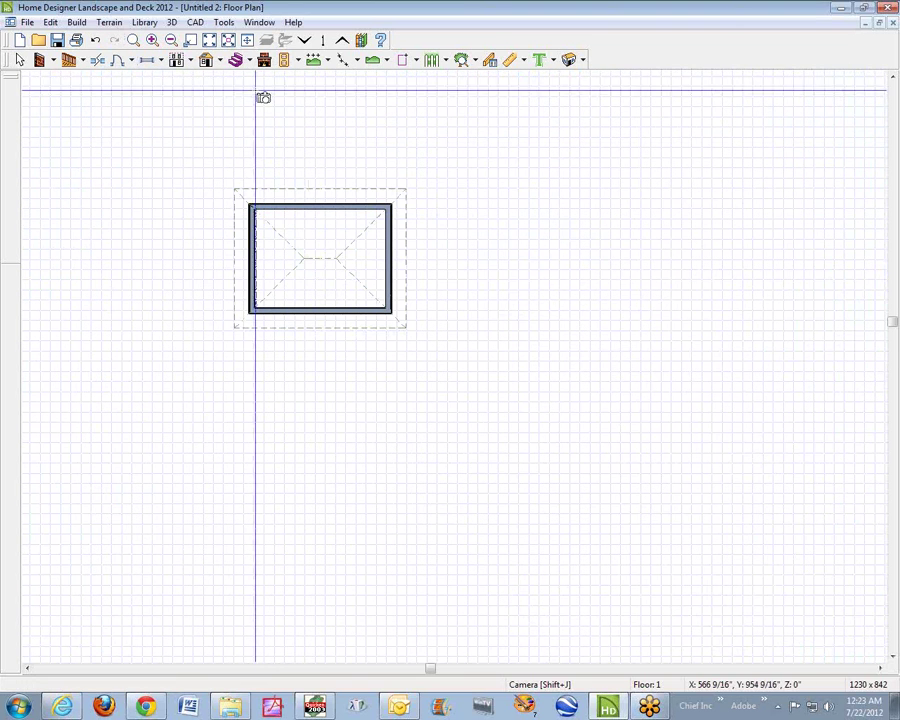
{"action": "left_click", "coordinate": [80, 23]}
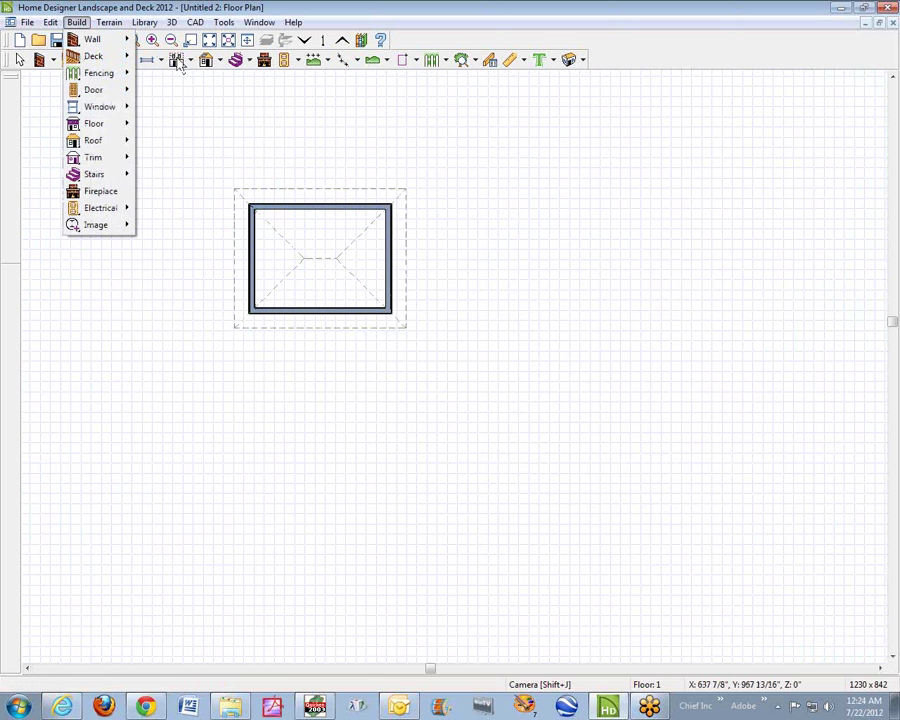
{"action": "mouse_move", "coordinate": [120, 125]}
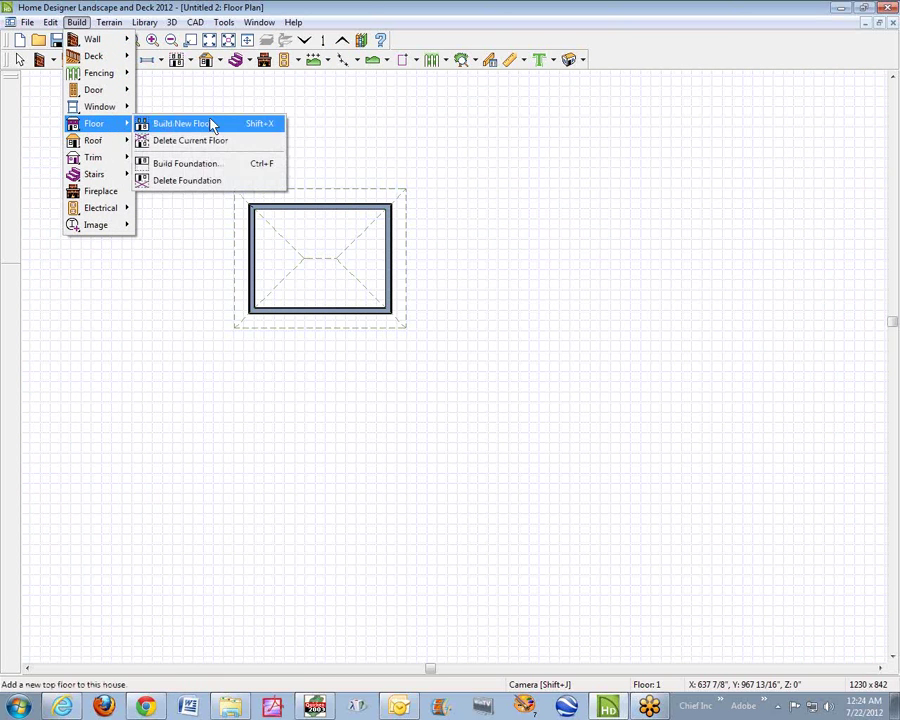
{"action": "left_click", "coordinate": [193, 164]}
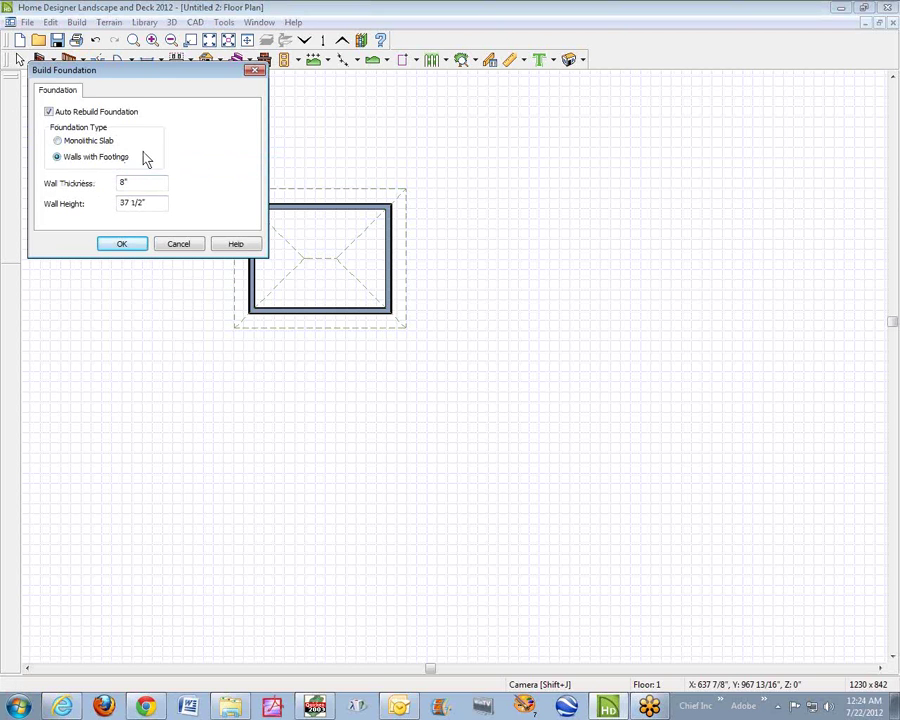
{"action": "left_click", "coordinate": [60, 141]}
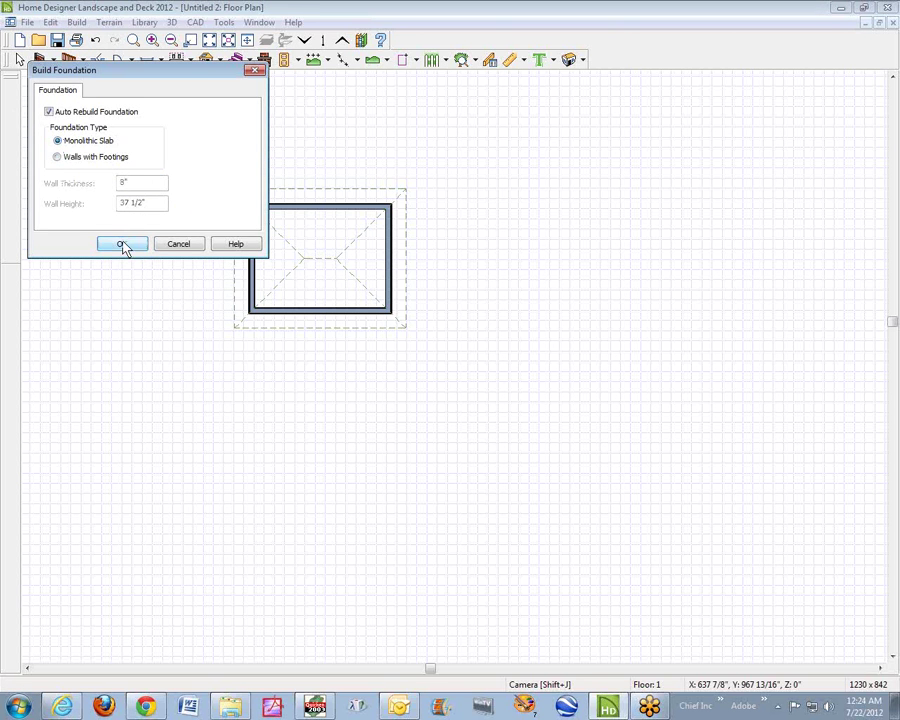
{"action": "left_click", "coordinate": [122, 244]}
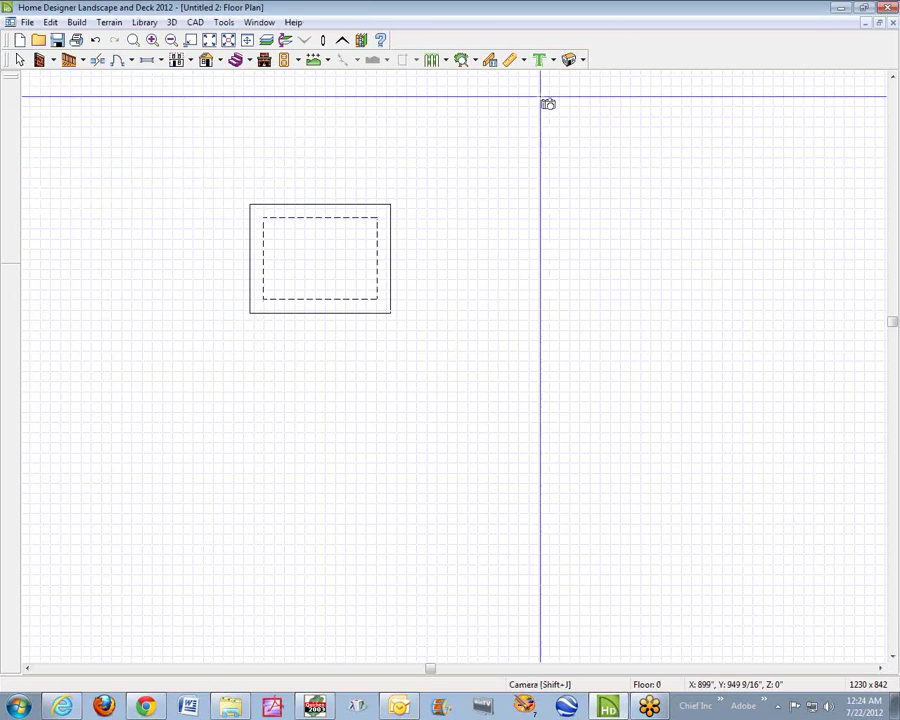
Inspect the underside of the monolithic slab in a full 3D overview, and return to the floor plan
{"action": "left_click", "coordinate": [567, 62]}
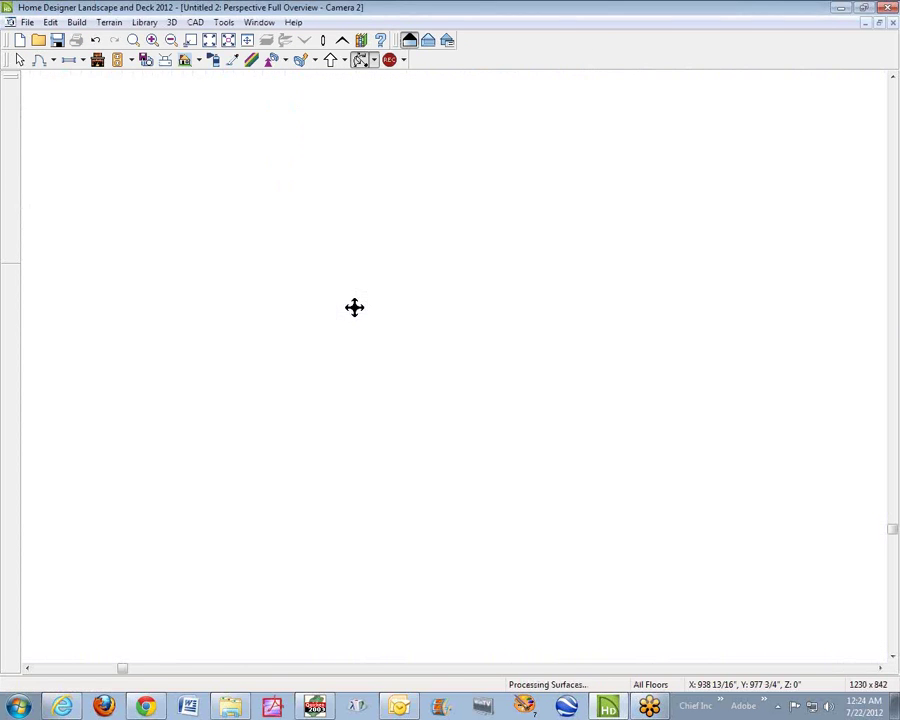
{"action": "left_click_drag", "start_coordinate": [400, 315], "coordinate": [466, 206]}
{"action": "left_click_drag", "start_coordinate": [428, 374], "coordinate": [405, 395]}
{"action": "scroll", "coordinate": [397, 399], "scroll_direction": "up", "scroll_amount": 6}
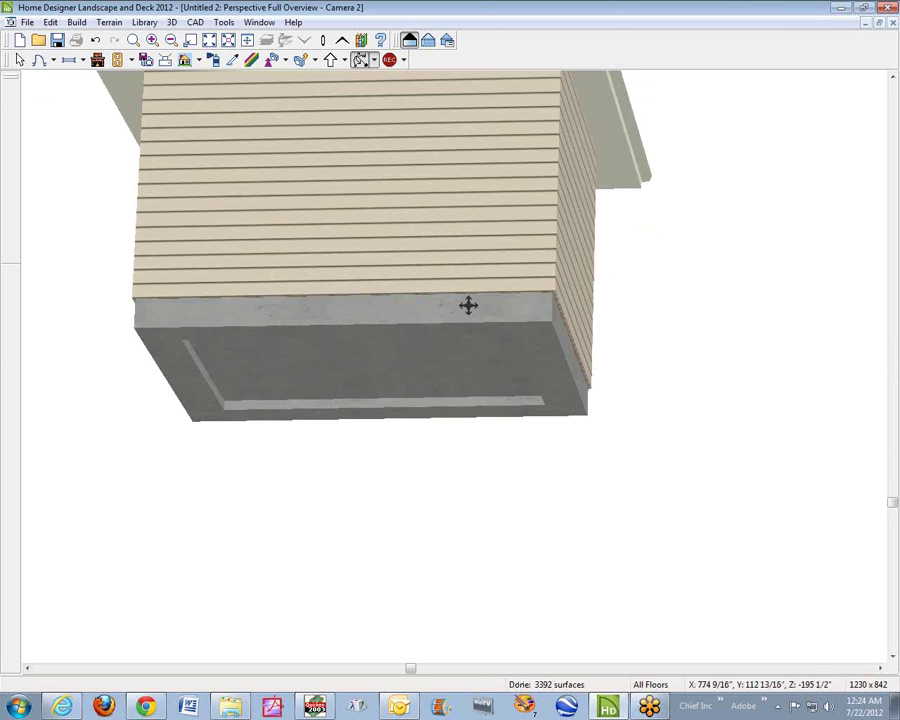
{"action": "left_click_drag", "start_coordinate": [382, 288], "coordinate": [314, 292]}
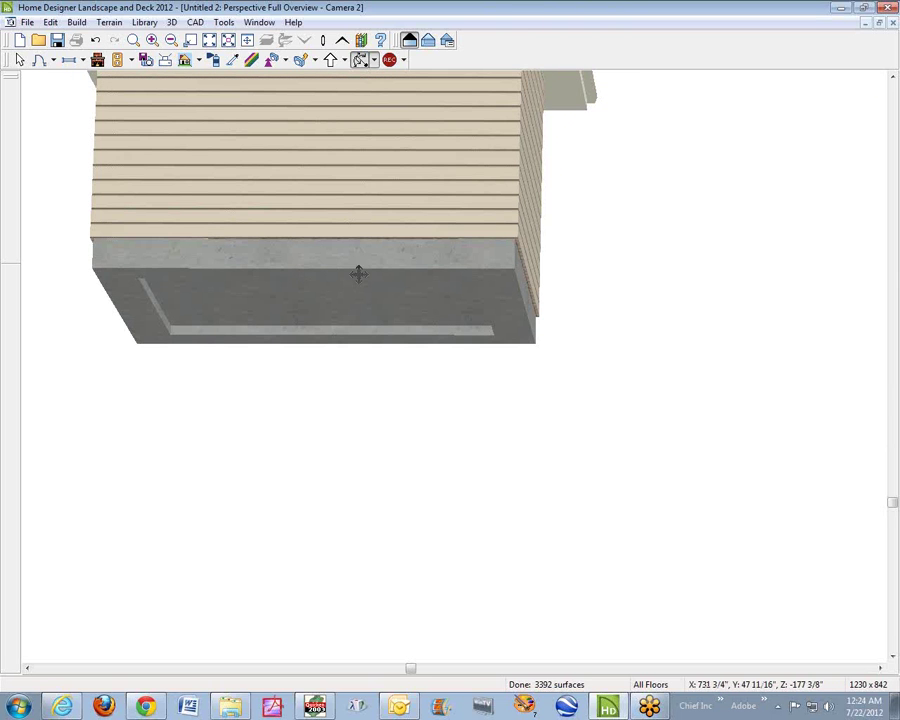
{"action": "left_click", "coordinate": [893, 23]}
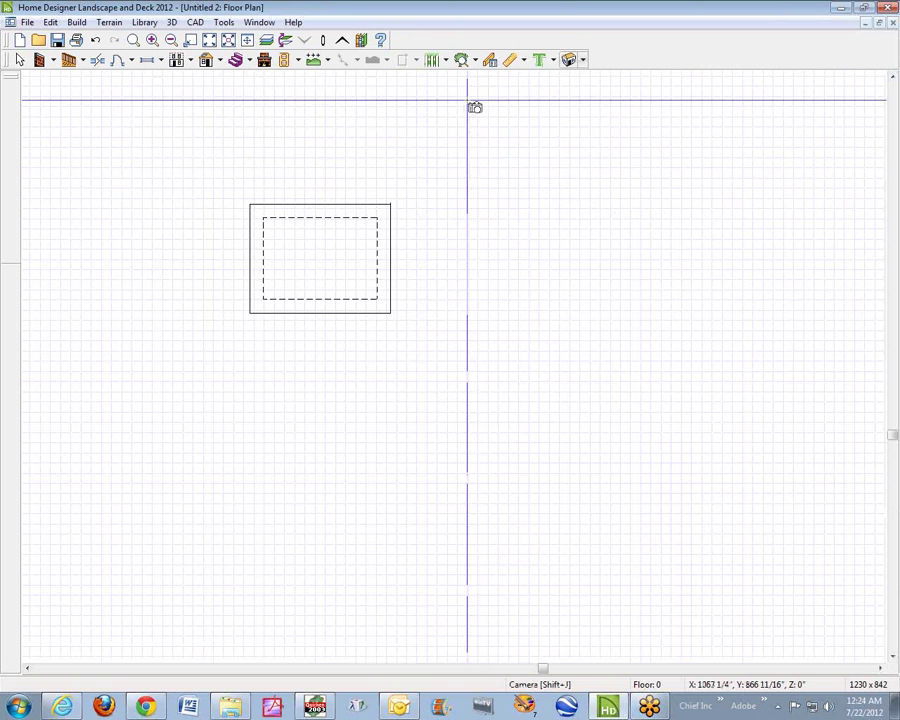
View the building and its slab with a Glass House Camera aimed from outside, and close the view
{"action": "left_click", "coordinate": [585, 61]}
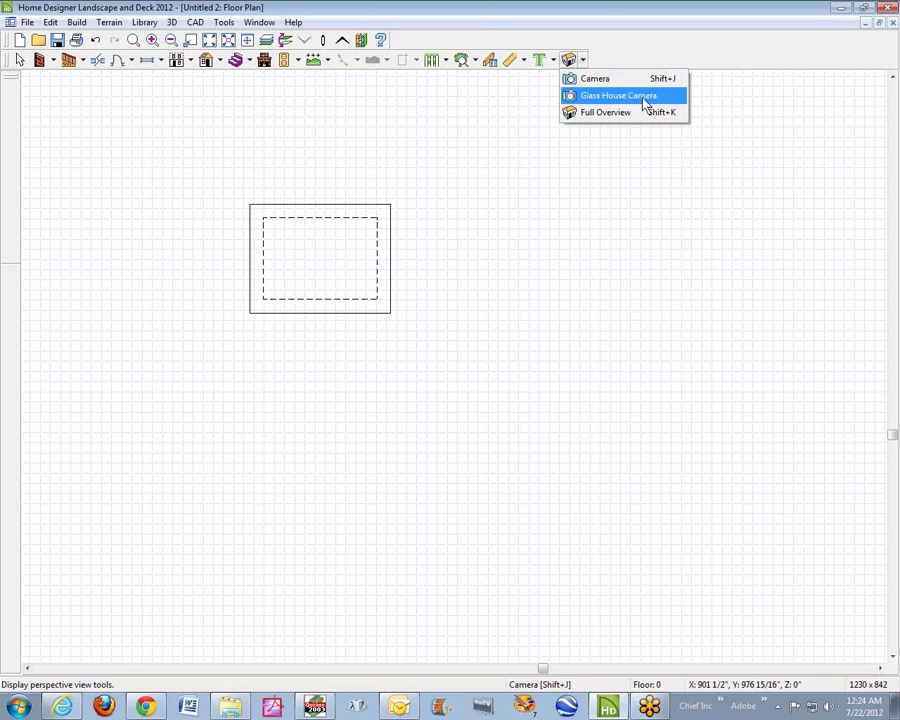
{"action": "left_click", "coordinate": [645, 95]}
{"action": "left_click_drag", "start_coordinate": [670, 205], "coordinate": [613, 213]}
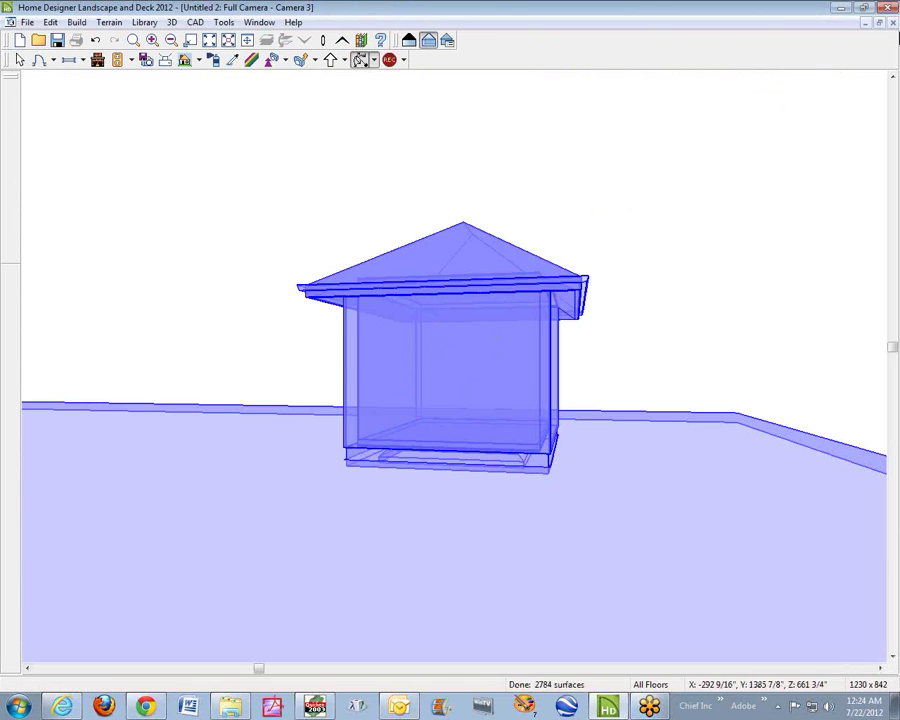
{"action": "left_click", "coordinate": [893, 22]}
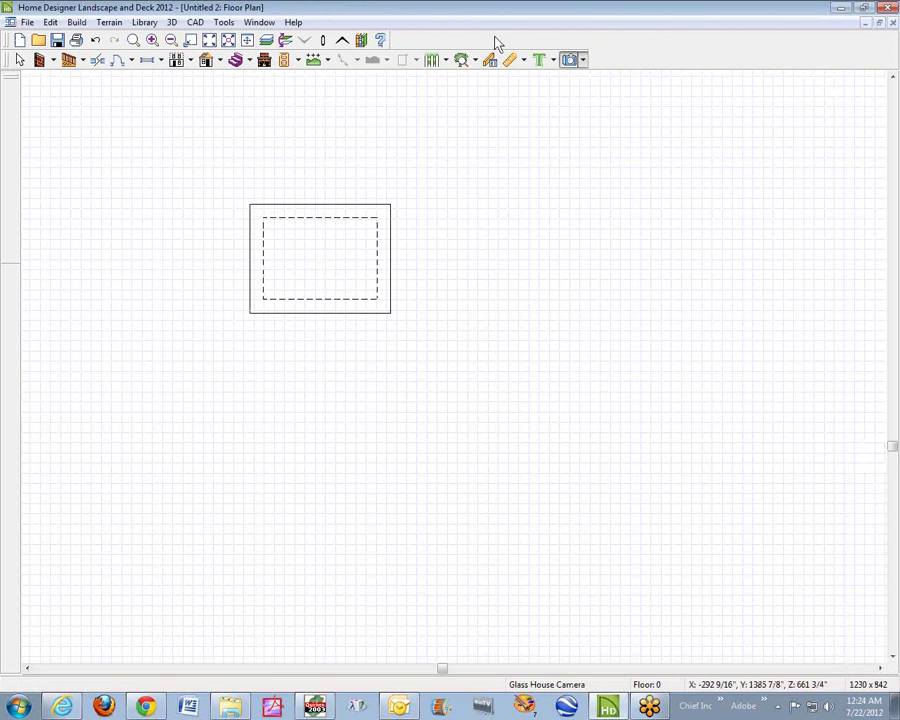
Go up to floor 1 and draw a rectangular terrain feature to the right of the building as a patio slab
{"action": "left_click", "coordinate": [342, 41]}
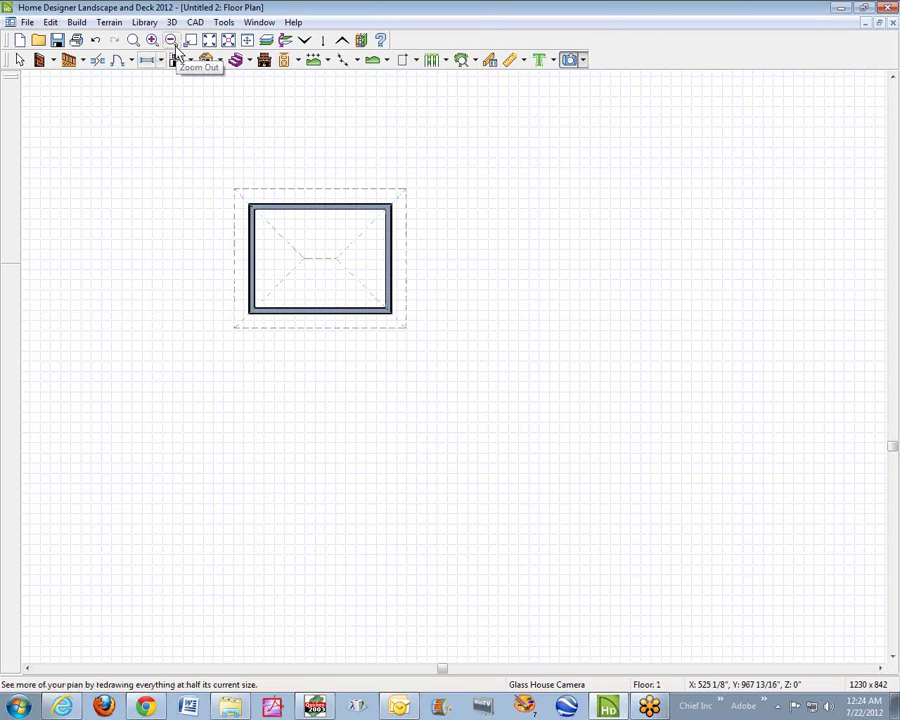
{"action": "left_click", "coordinate": [405, 60]}
{"action": "mouse_move", "coordinate": [499, 207]}
{"action": "left_mouse_down"}
{"action": "mouse_move", "coordinate": [488, 225]}
{"action": "mouse_move", "coordinate": [586, 313]}
{"action": "left_mouse_up"}
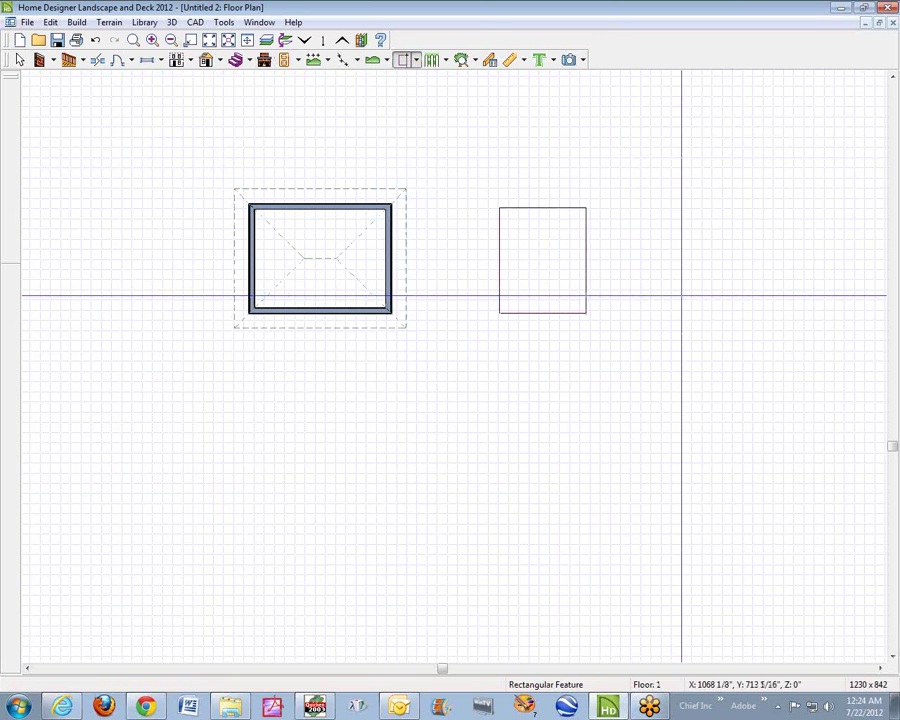
In a full 3D overview, set the rectangular terrain feature's height to 6" and increase its thickness to form a raised slab
{"action": "left_click", "coordinate": [584, 60]}
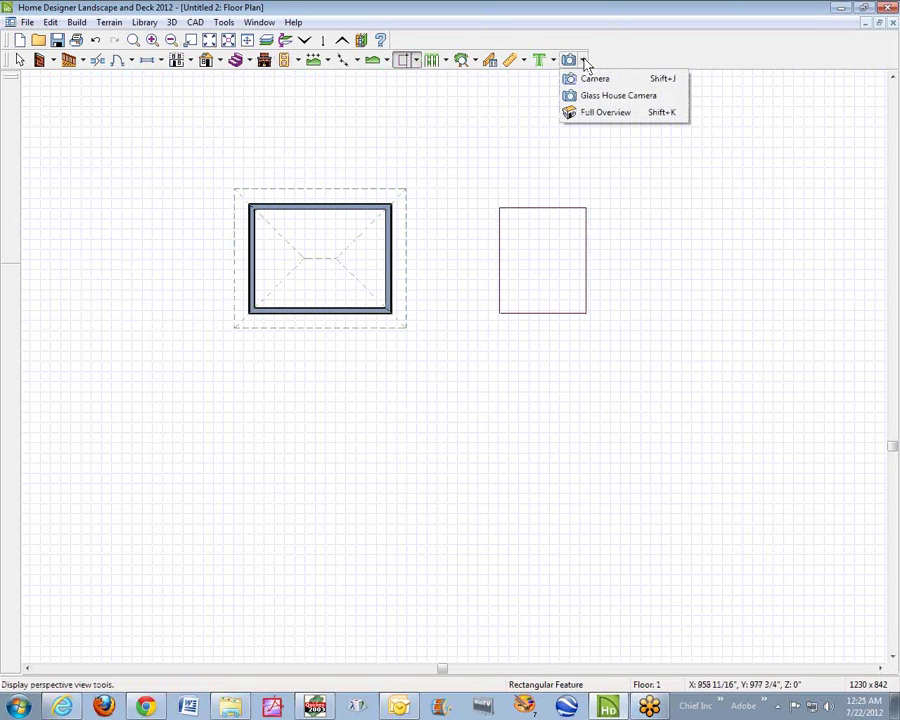
{"action": "left_click", "coordinate": [600, 114]}
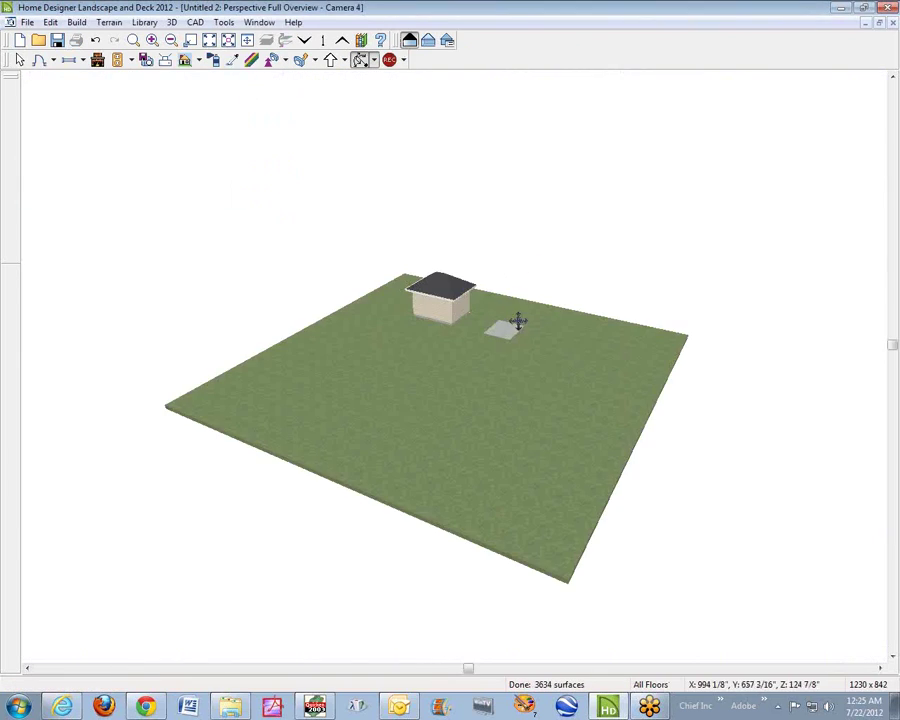
{"action": "scroll", "coordinate": [504, 334], "scroll_direction": "up", "scroll_amount": 4}
{"action": "scroll", "coordinate": [506, 325], "scroll_direction": "up", "scroll_amount": 4}
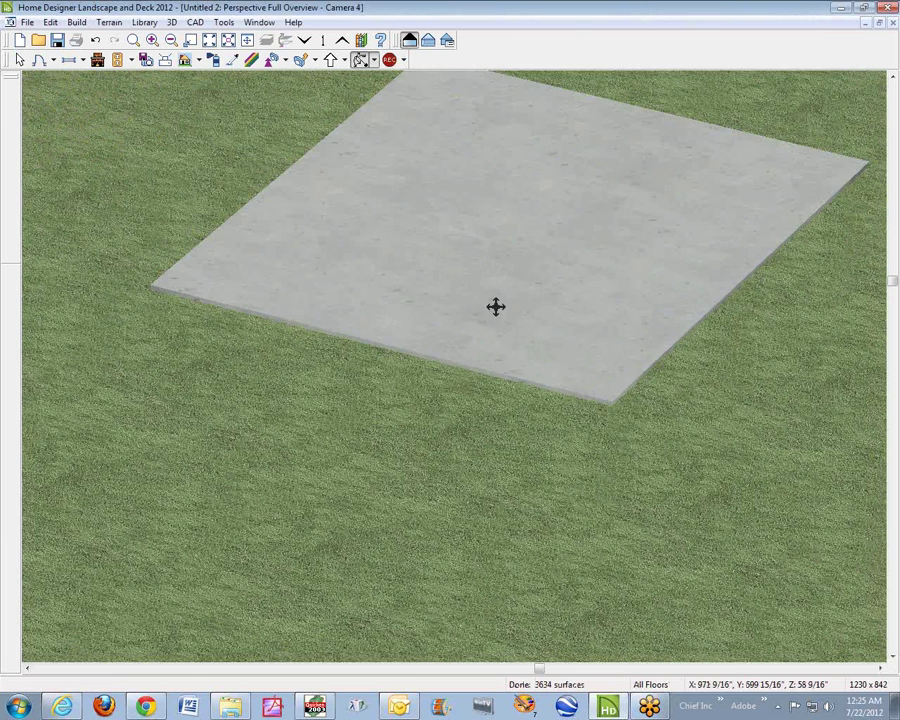
{"action": "right_click", "coordinate": [496, 307]}
{"action": "left_click", "coordinate": [568, 351]}
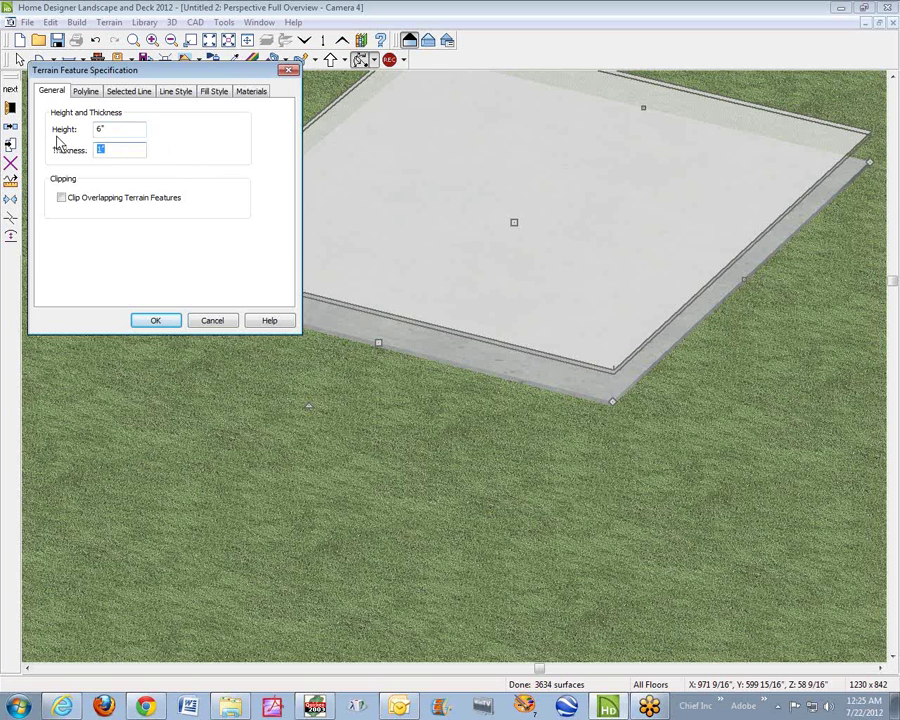
{"action": "left_click", "coordinate": [157, 321]}
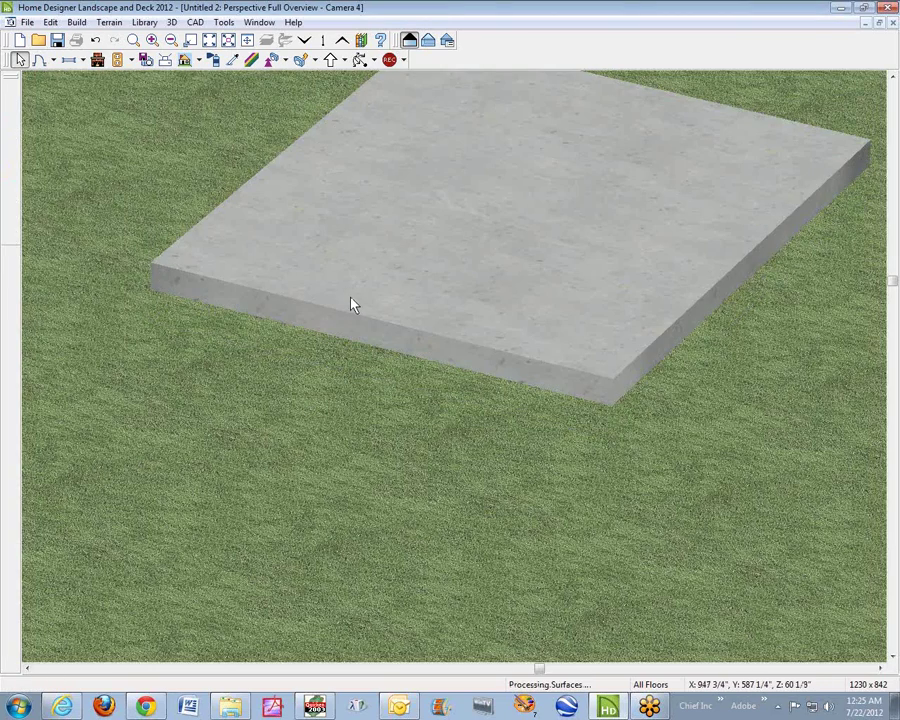
Stretch the raised terrain slab outward by its edge facing away from the building, making it longer
{"action": "scroll", "coordinate": [350, 305], "scroll_direction": "down", "scroll_amount": 6}
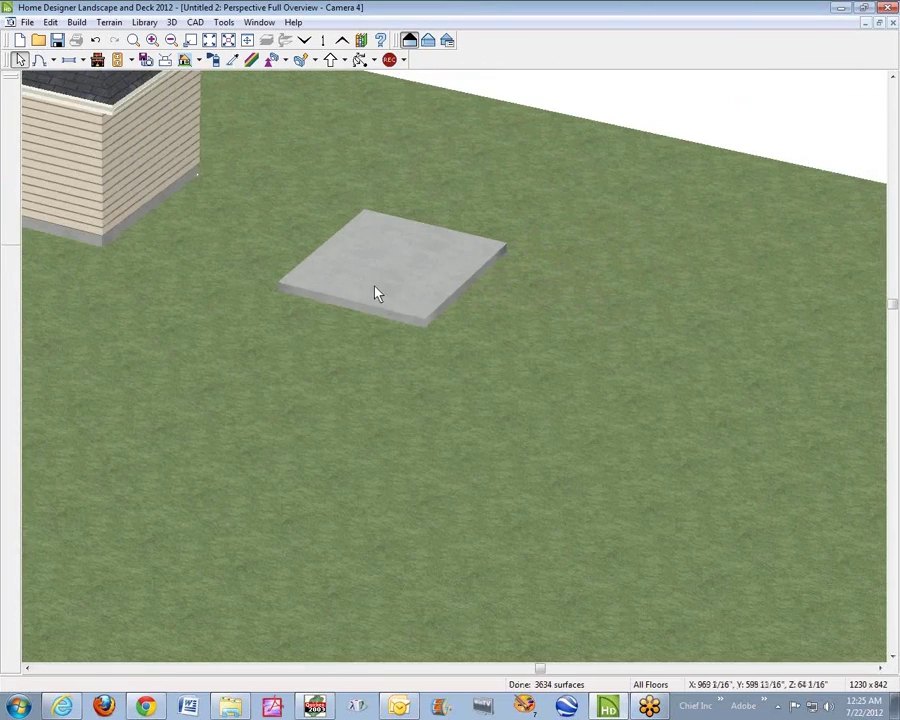
{"action": "left_click", "coordinate": [395, 287]}
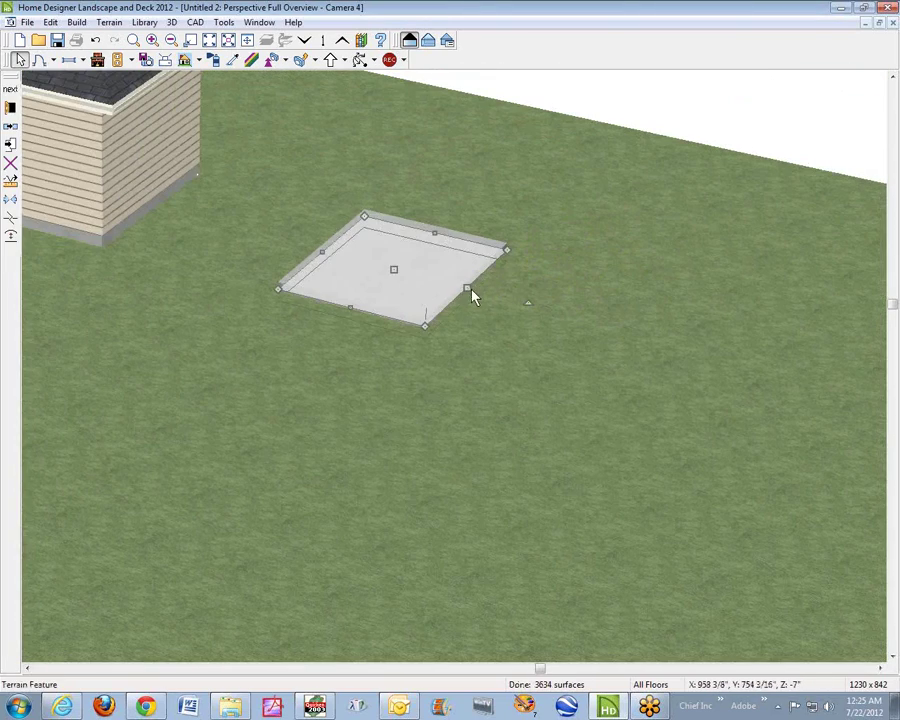
{"action": "left_click_drag", "start_coordinate": [468, 288], "coordinate": [549, 322]}
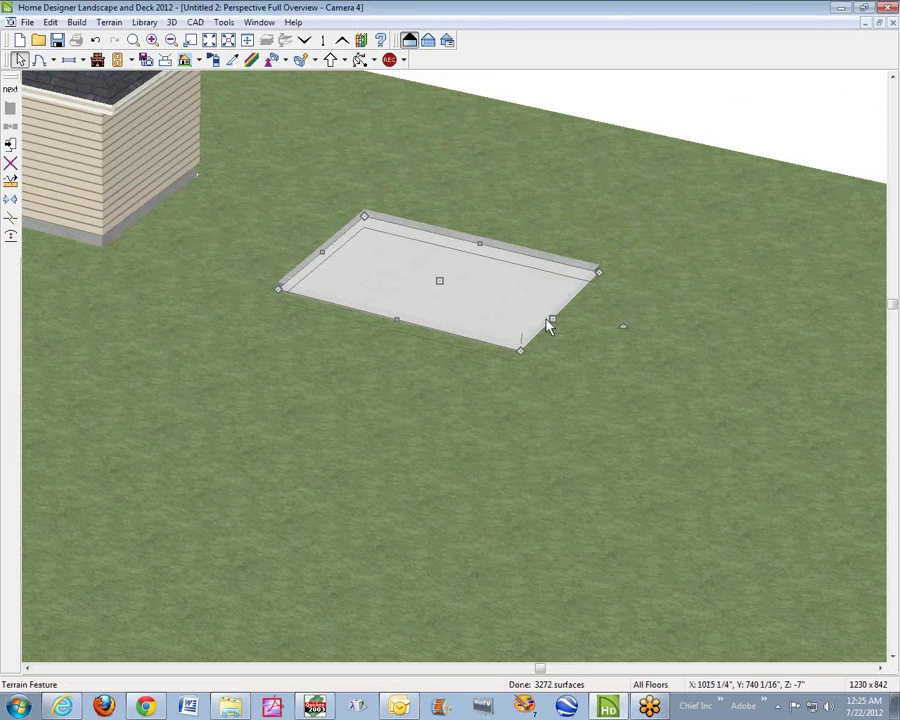
Close the 3D view and, in plan, break the terrain slab's upper edge near its left end, pulling the new corner outward about 2'
{"action": "left_click", "coordinate": [447, 333]}
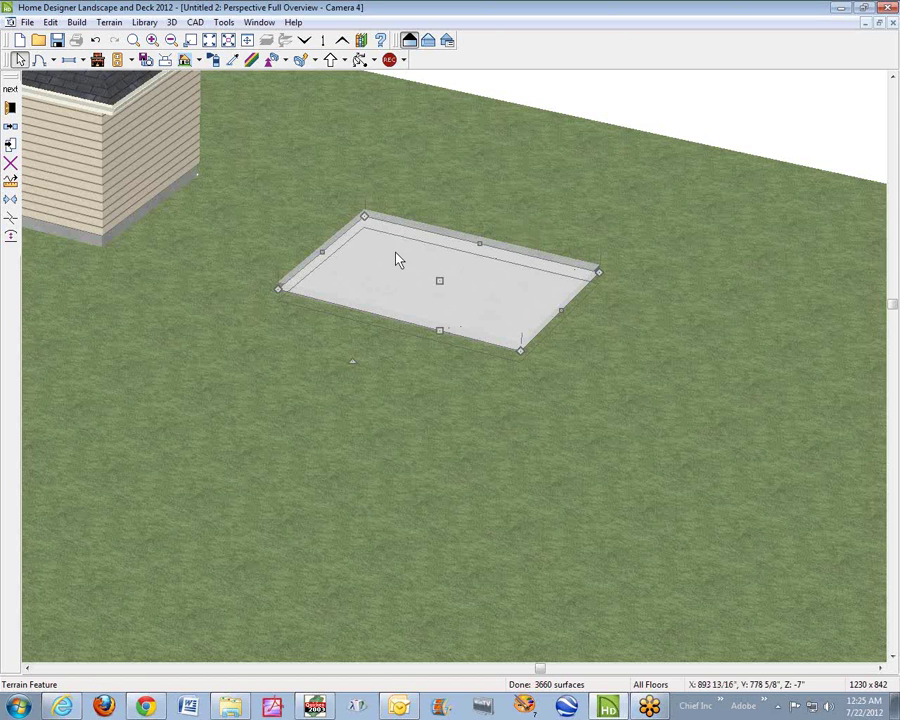
{"action": "left_click", "coordinate": [893, 23]}
{"action": "scroll", "coordinate": [592, 220], "scroll_direction": "up", "scroll_amount": 2}
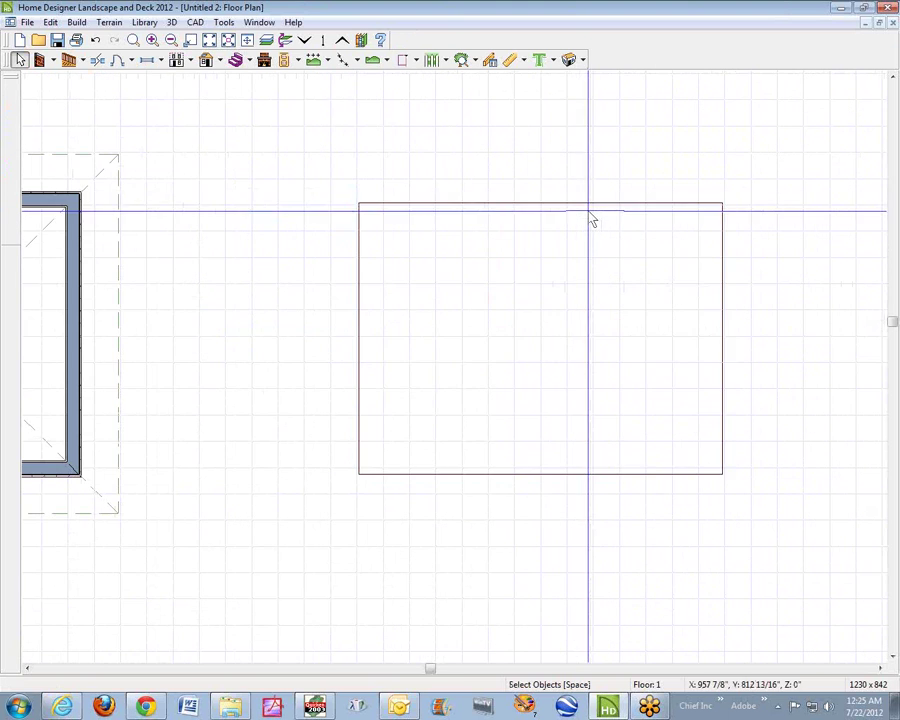
{"action": "left_click", "coordinate": [552, 214]}
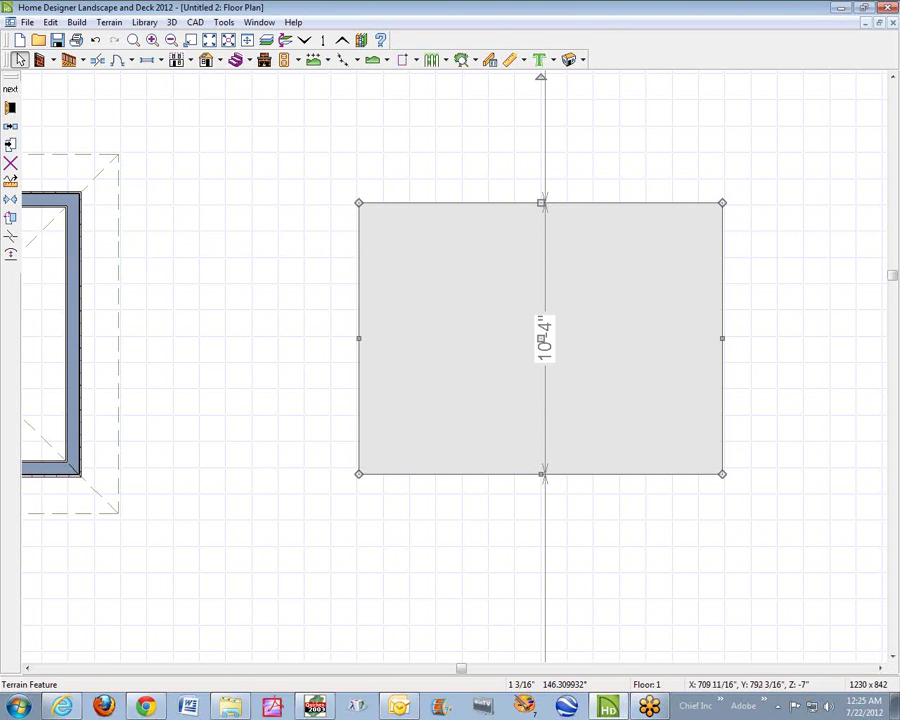
{"action": "left_click", "coordinate": [12, 243]}
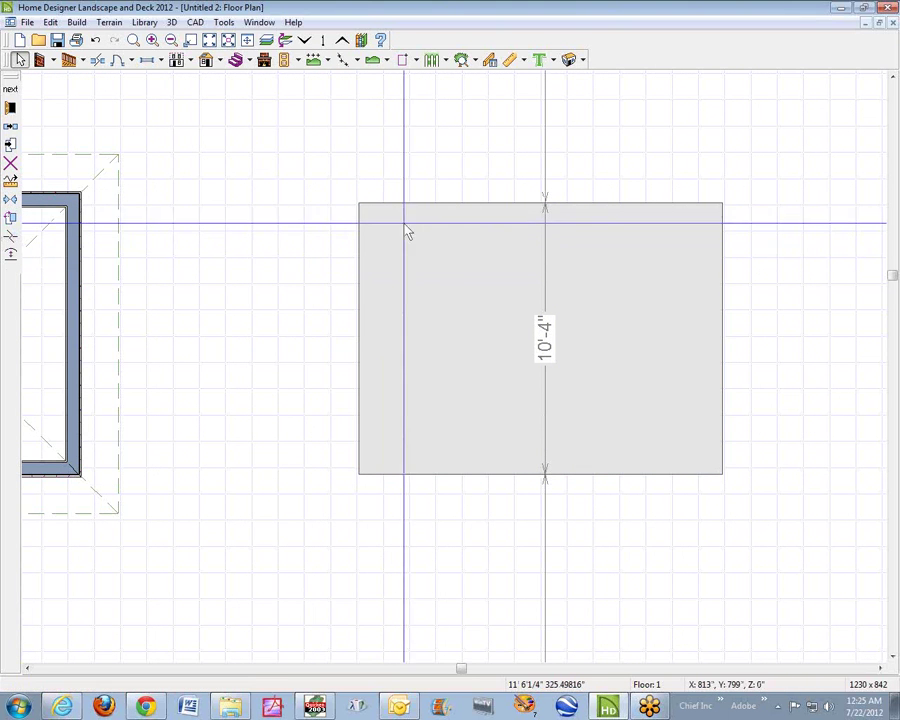
{"action": "left_click", "coordinate": [450, 204]}
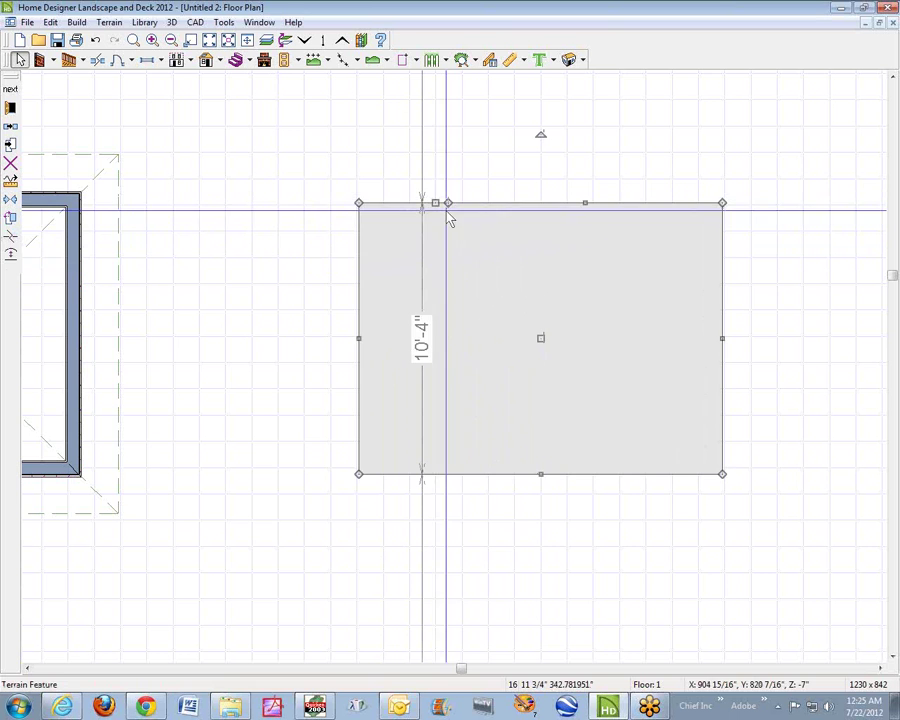
{"action": "left_click_drag", "start_coordinate": [450, 204], "coordinate": [472, 156]}
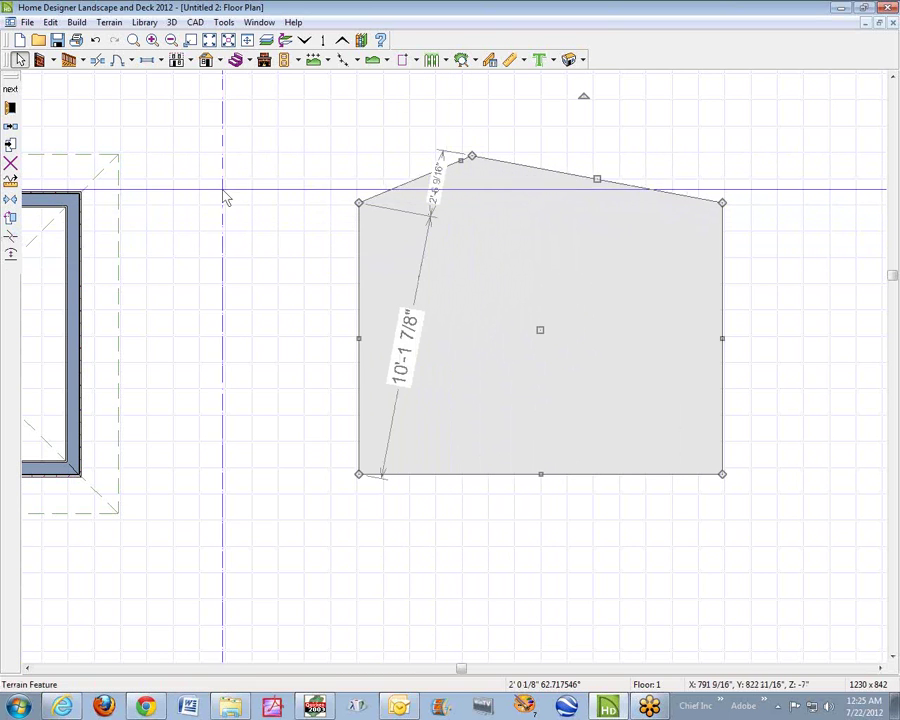
Break the slab's long sloping upper edge near its middle and pull the second new corner outward about 6"
{"action": "left_click", "coordinate": [12, 245]}
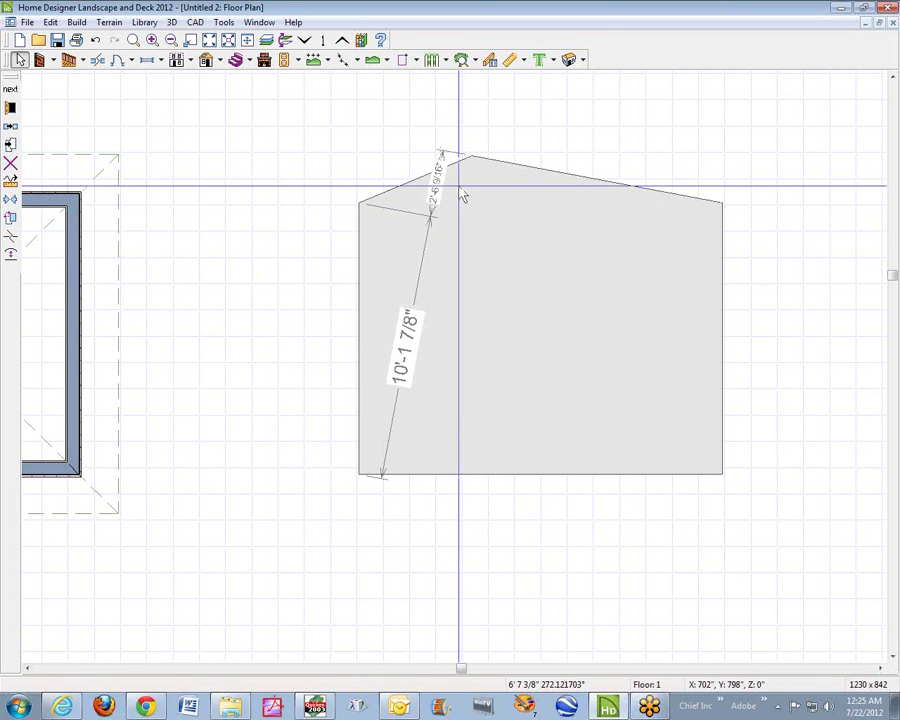
{"action": "left_click", "coordinate": [572, 173]}
{"action": "left_click_drag", "start_coordinate": [572, 173], "coordinate": [581, 163]}
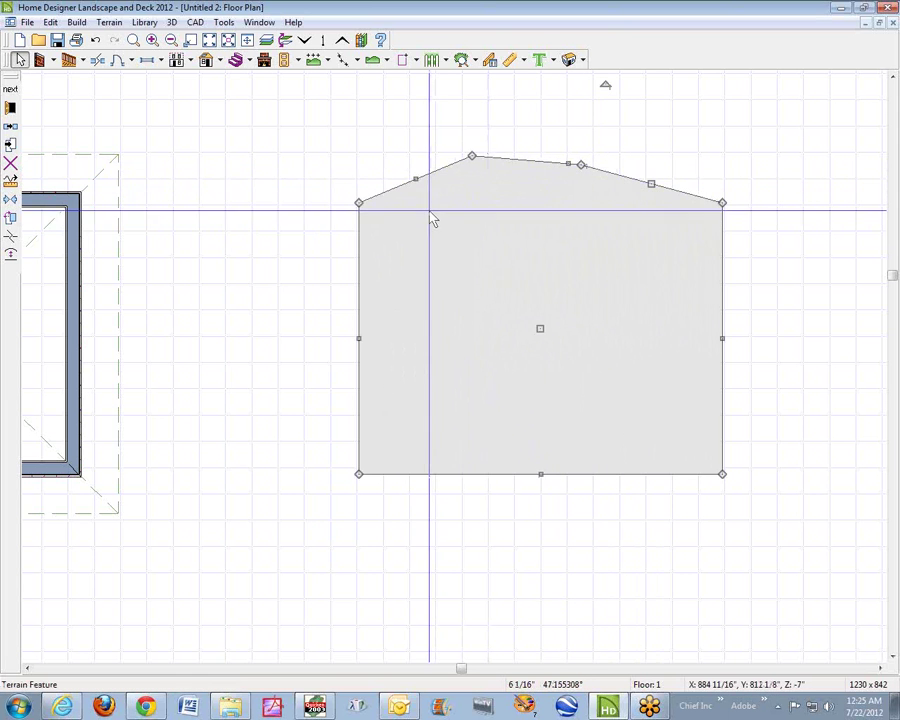
{"action": "key", "text": "Escape"}
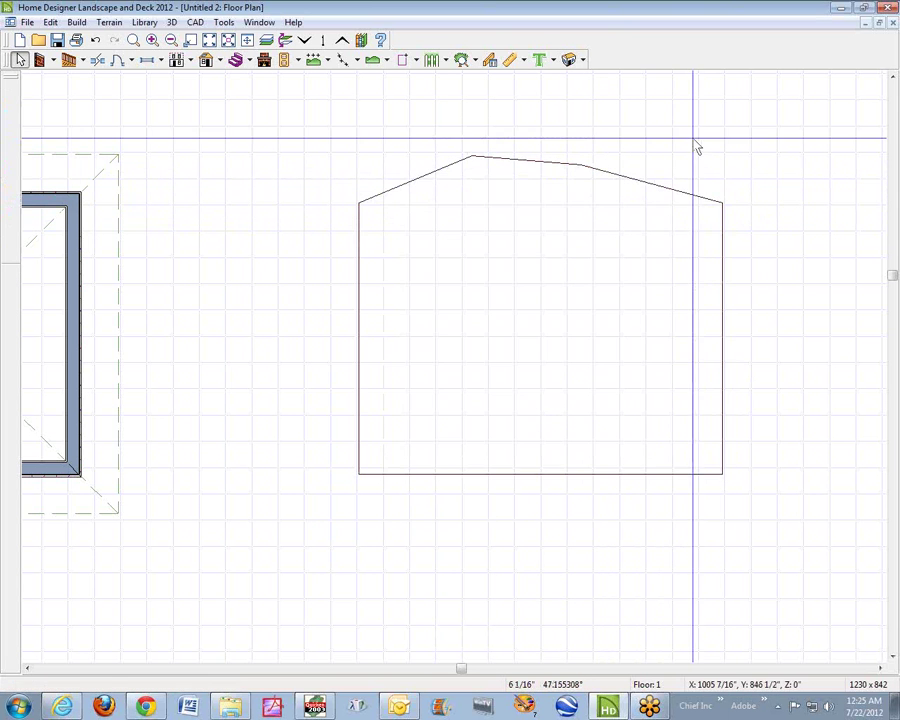
View the reshaped slab up close in a full 3D overview, and close the view
{"action": "left_click", "coordinate": [572, 60]}
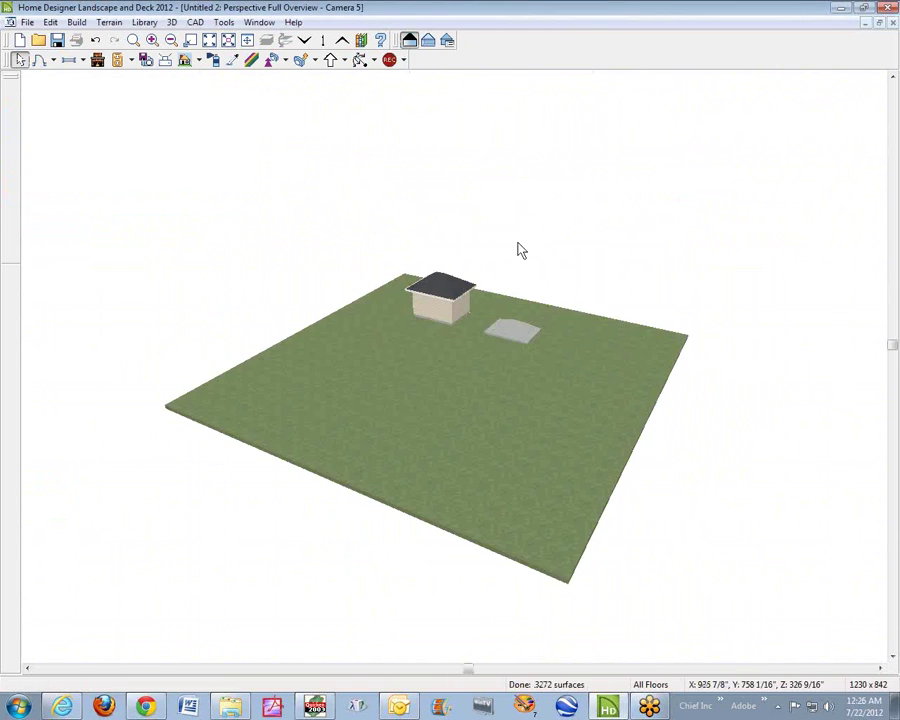
{"action": "scroll", "coordinate": [505, 345], "scroll_direction": "up", "scroll_amount": 4}
{"action": "scroll", "coordinate": [548, 315], "scroll_direction": "up", "scroll_amount": 2}
{"action": "scroll", "coordinate": [540, 319], "scroll_direction": "up", "scroll_amount": 2}
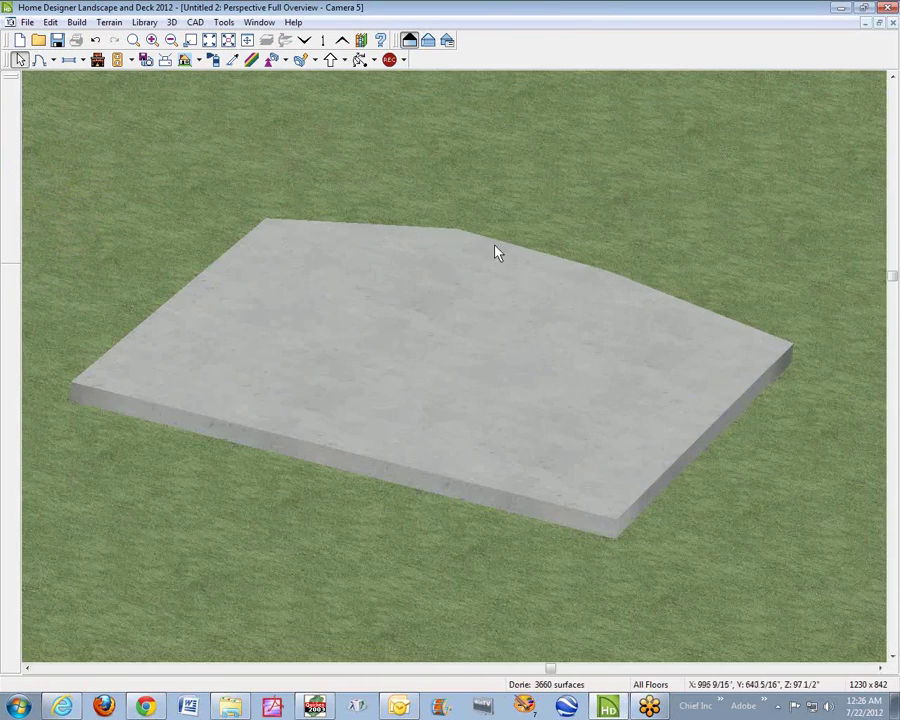
{"action": "right_click", "coordinate": [712, 337]}
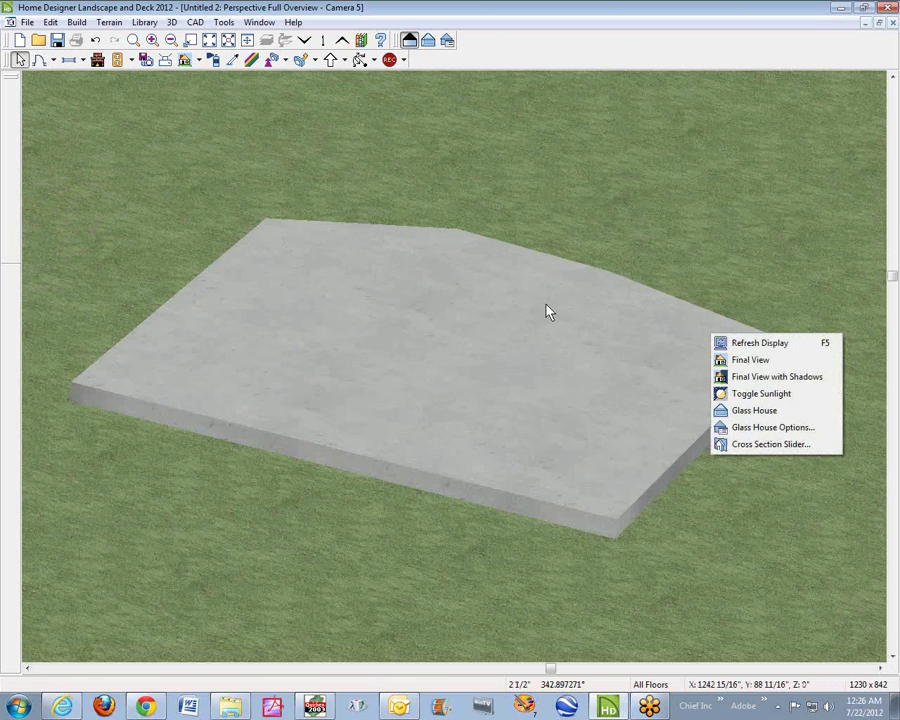
{"action": "key", "text": "alt+space"}
{"action": "key", "text": "Escape"}
{"action": "left_click", "coordinate": [392, 313]}
{"action": "key", "text": "Escape"}
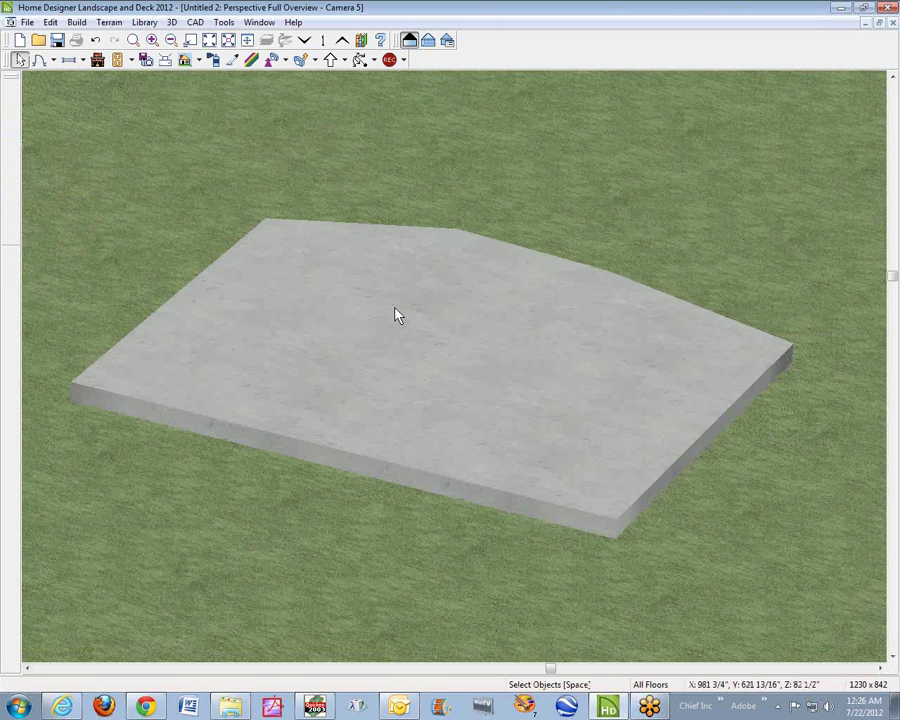
{"action": "scroll", "coordinate": [372, 316], "scroll_direction": "down", "scroll_amount": 3}
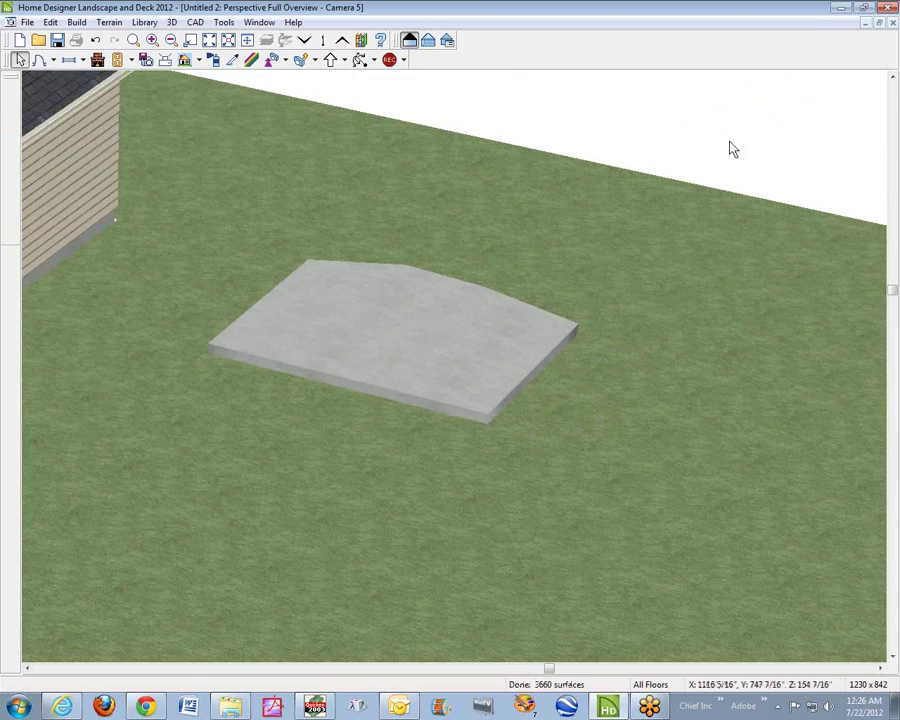
{"action": "left_click", "coordinate": [893, 23]}
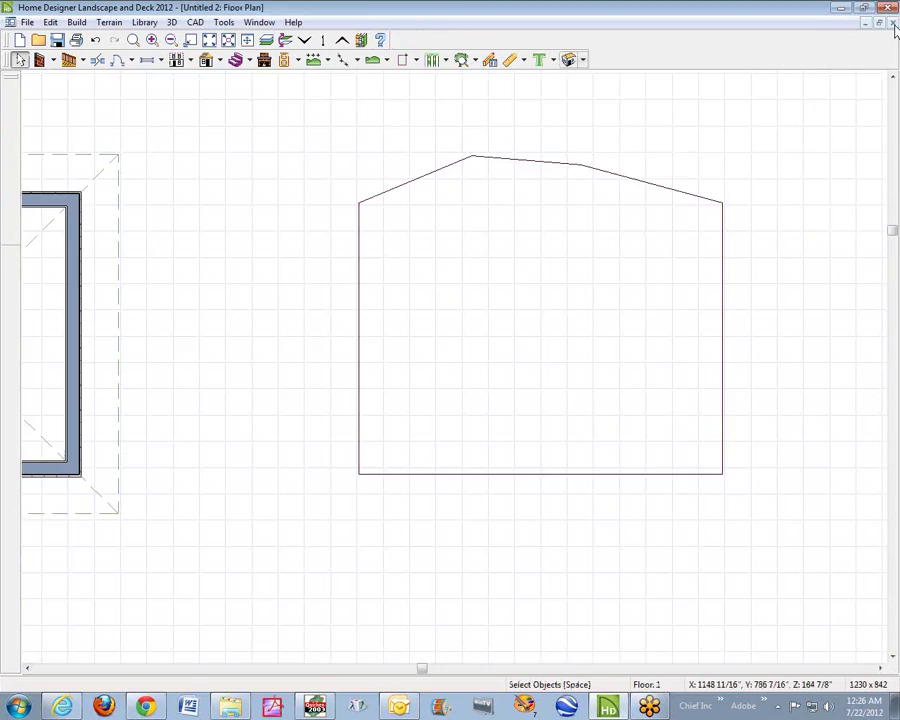
Draw a small closed four-sided polyline, about 186" in perimeter, below the building's lower-right corner using Text Line with Arrow
{"action": "scroll", "coordinate": [678, 163], "scroll_direction": "down", "scroll_amount": 1}
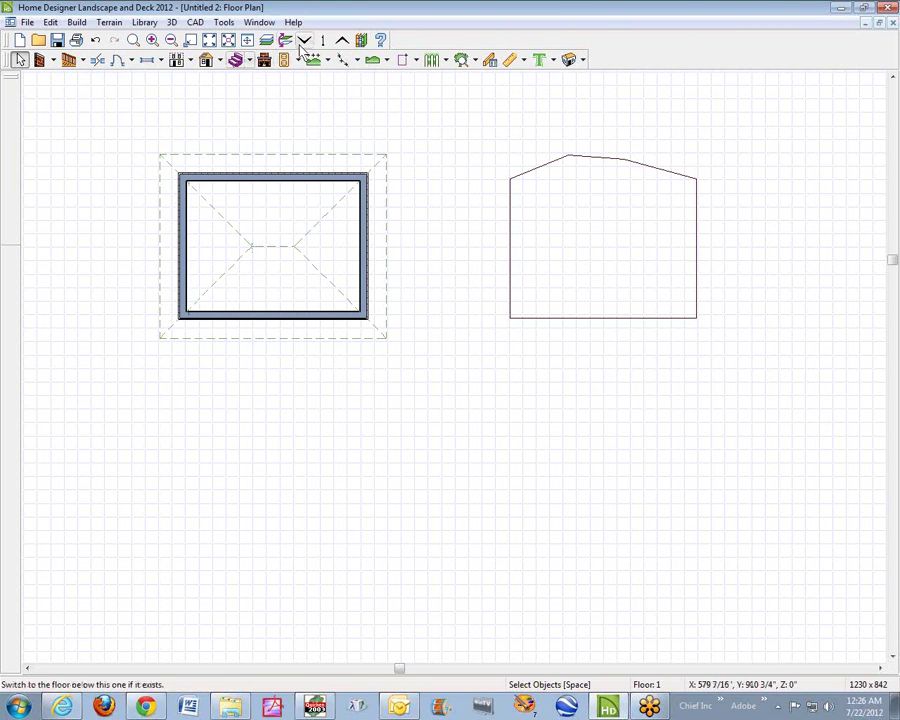
{"action": "left_click", "coordinate": [223, 22]}
{"action": "mouse_move", "coordinate": [173, 24]}
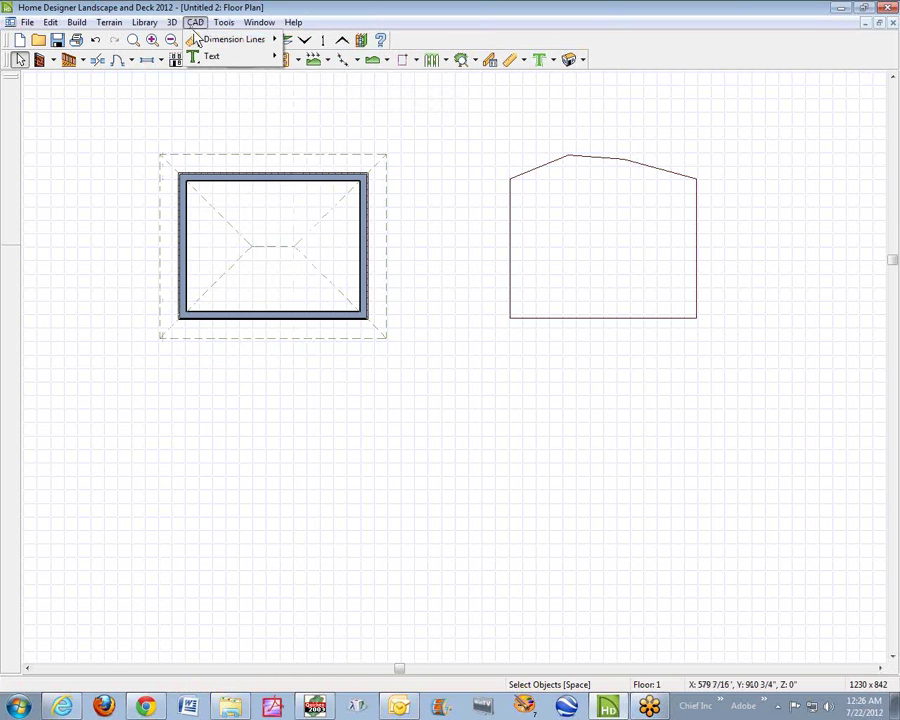
{"action": "mouse_move", "coordinate": [242, 58]}
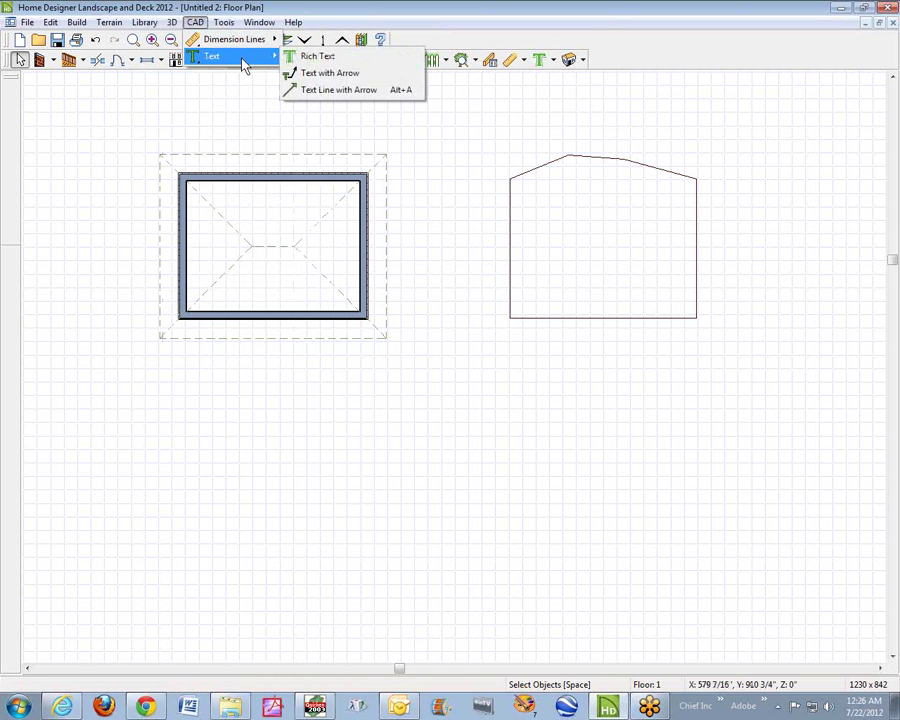
{"action": "left_click", "coordinate": [340, 90]}
{"action": "mouse_move", "coordinate": [354, 376]}
{"action": "left_mouse_down"}
{"action": "mouse_move", "coordinate": [422, 377]}
{"action": "mouse_move", "coordinate": [424, 418]}
{"action": "mouse_move", "coordinate": [350, 417]}
{"action": "mouse_move", "coordinate": [354, 377]}
{"action": "left_mouse_up"}
{"action": "left_click", "coordinate": [348, 424]}
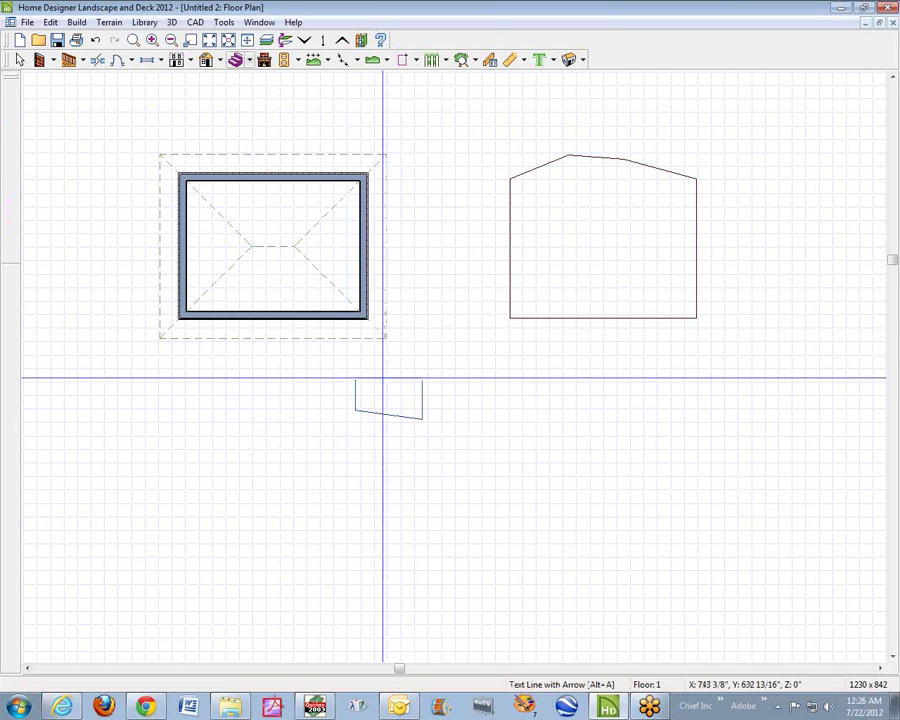
Open the small polyline's specification and give it a Solid fill pattern in white
{"action": "right_click", "coordinate": [383, 380]}
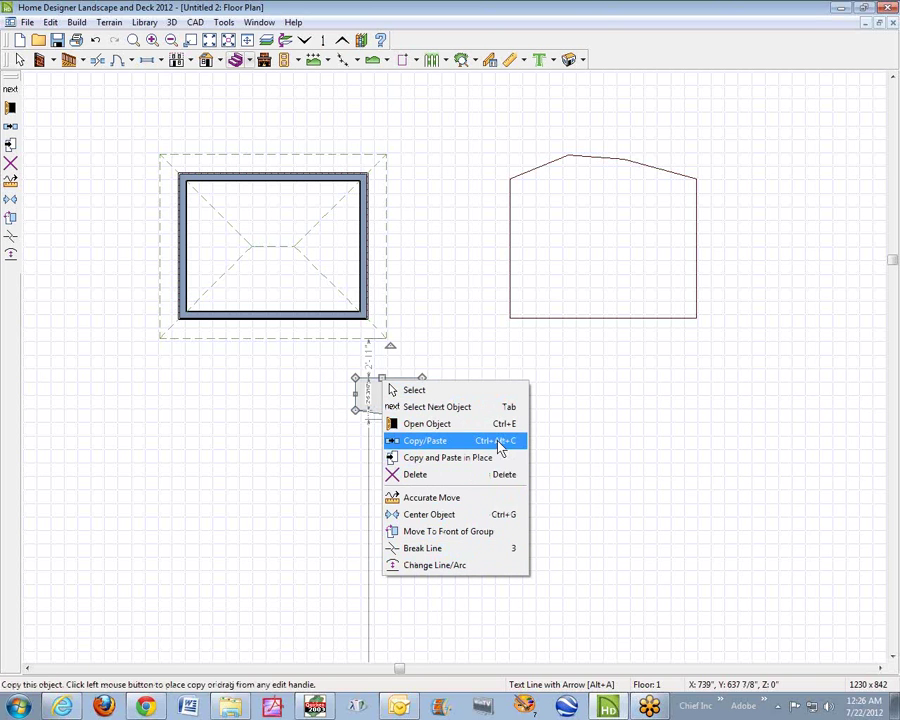
{"action": "left_click", "coordinate": [430, 424]}
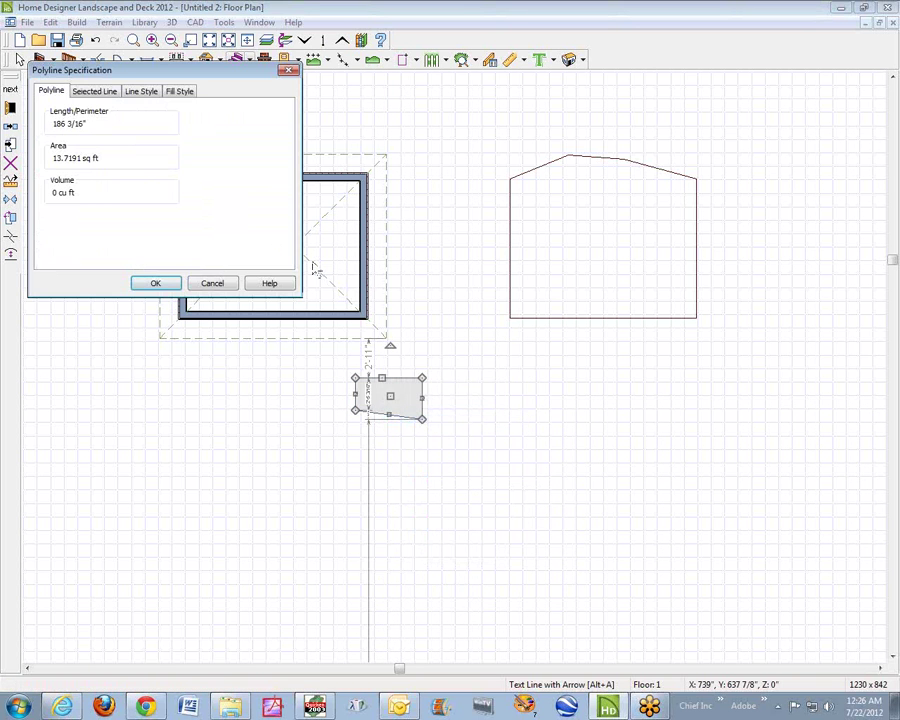
{"action": "left_click", "coordinate": [179, 91]}
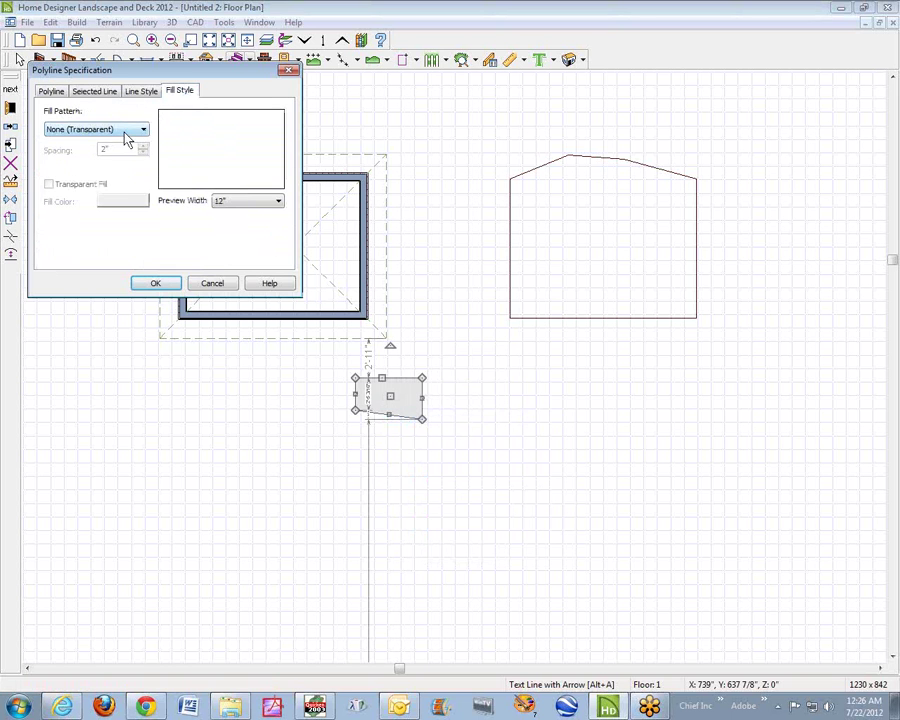
{"action": "left_click", "coordinate": [125, 135]}
{"action": "left_click", "coordinate": [115, 150]}
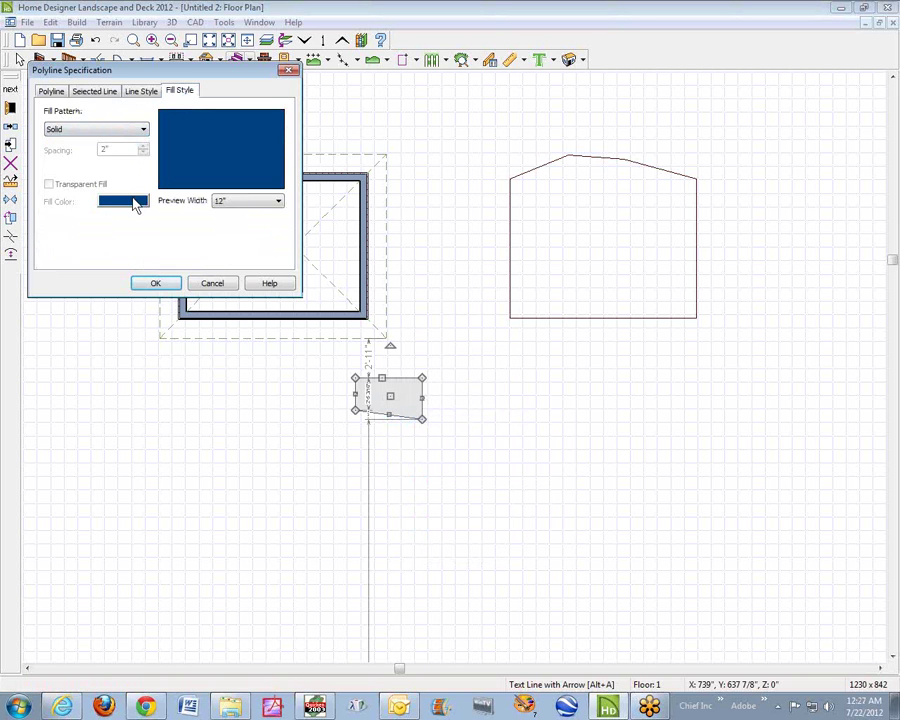
{"action": "left_click", "coordinate": [135, 201]}
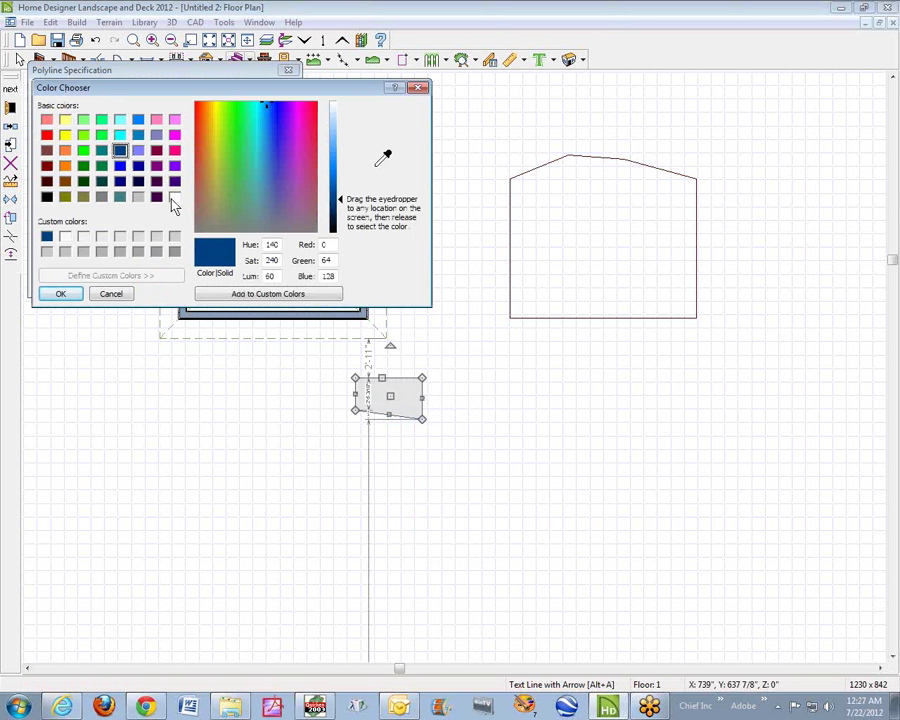
{"action": "left_click", "coordinate": [175, 197]}
{"action": "left_click", "coordinate": [61, 294]}
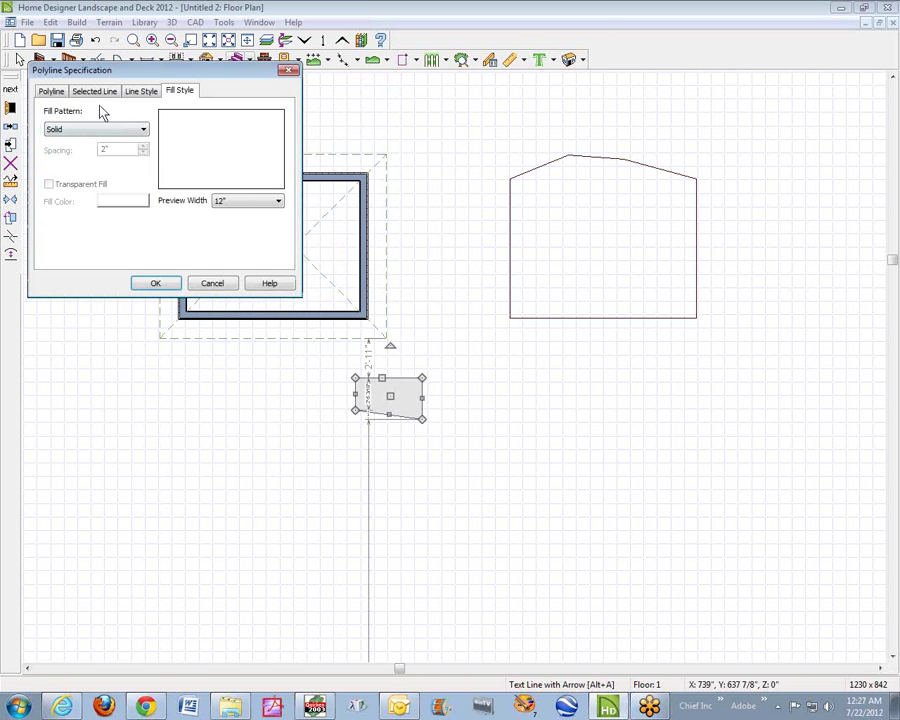
Set the polyline's line color to white and apply the polyline specification
{"action": "left_click", "coordinate": [142, 91]}
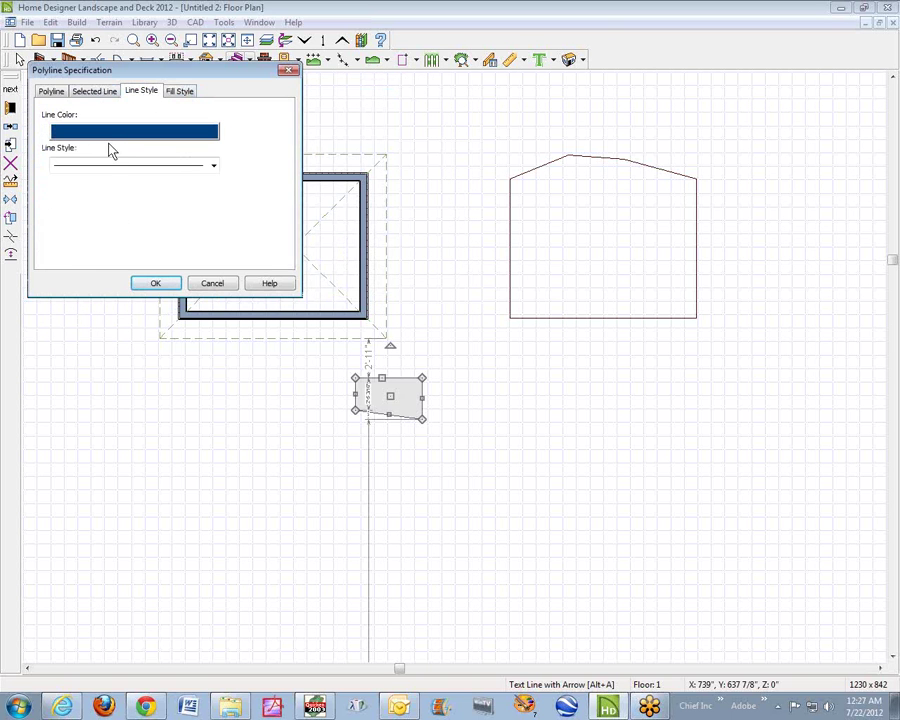
{"action": "left_click", "coordinate": [116, 134]}
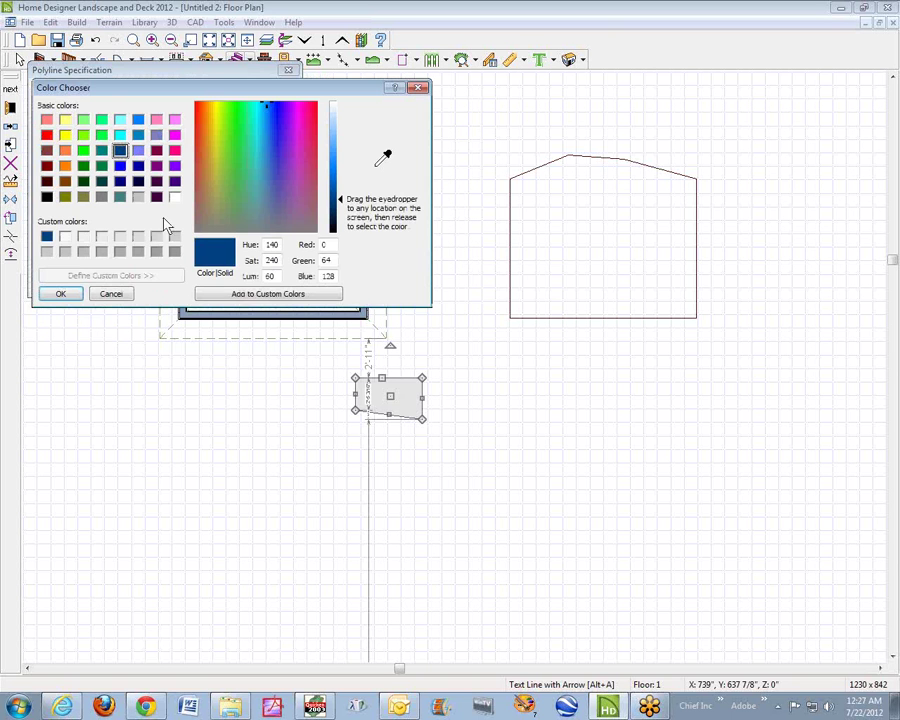
{"action": "left_click", "coordinate": [175, 197]}
{"action": "left_click", "coordinate": [61, 294]}
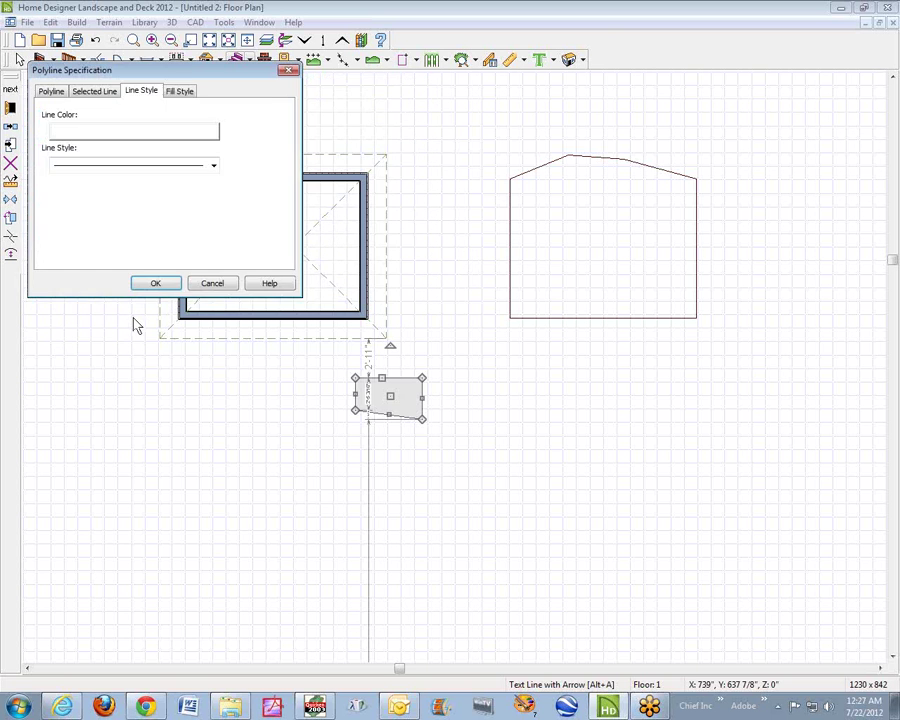
{"action": "left_click", "coordinate": [155, 283]}
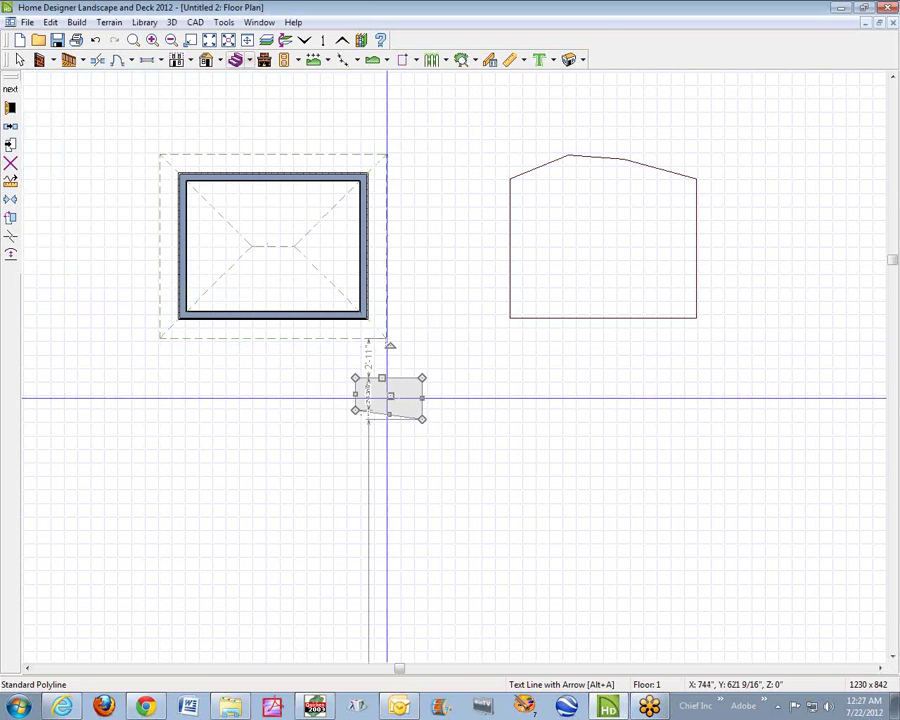
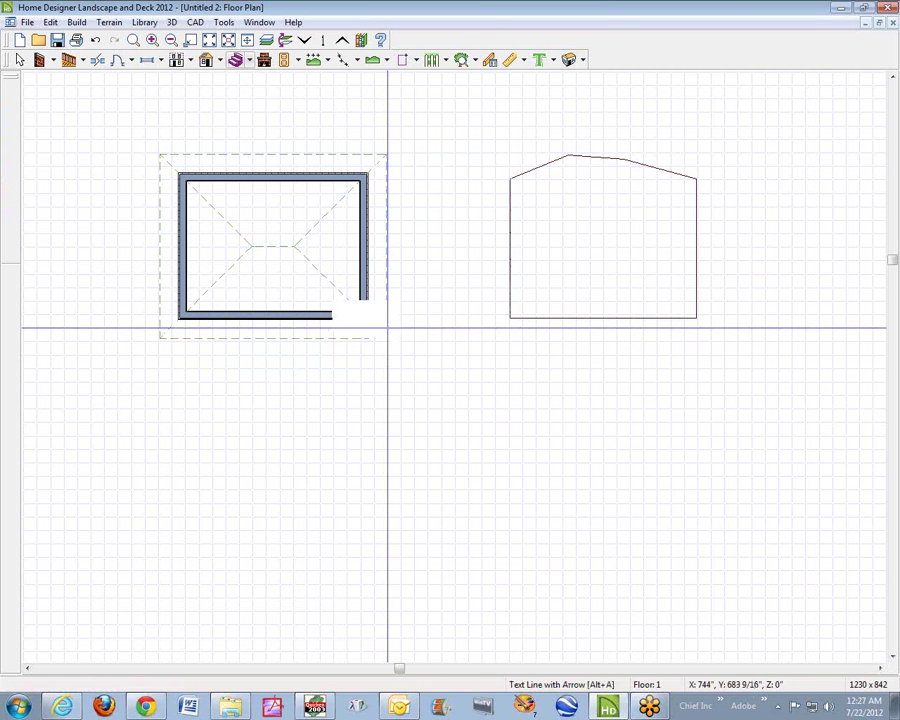
Move the white-filled polyline off the building's corner to the empty area below the building
{"action": "right_click", "coordinate": [379, 326]}
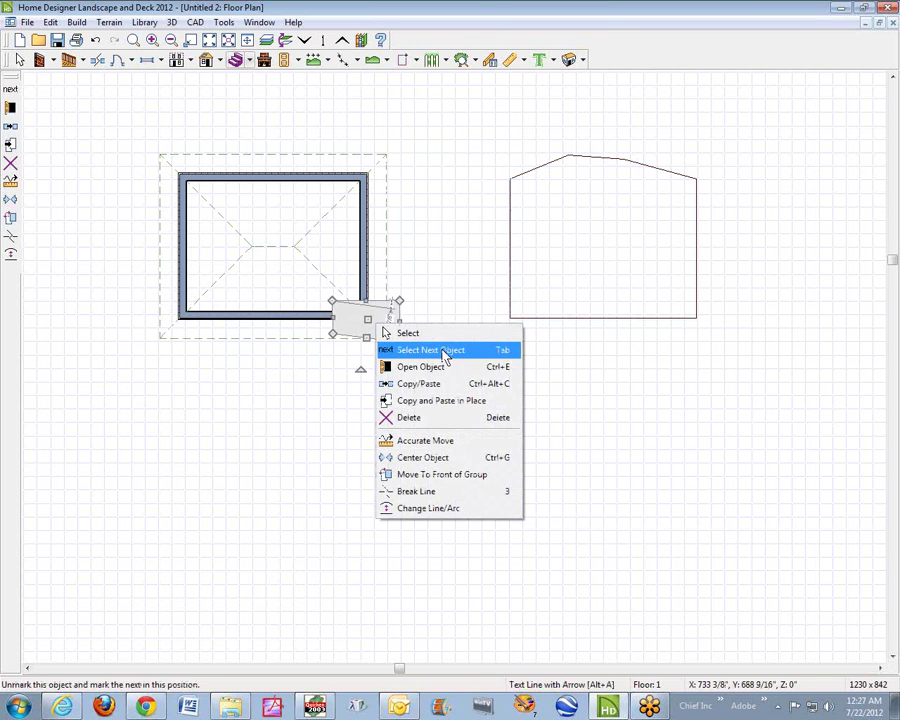
{"action": "left_click", "coordinate": [390, 333]}
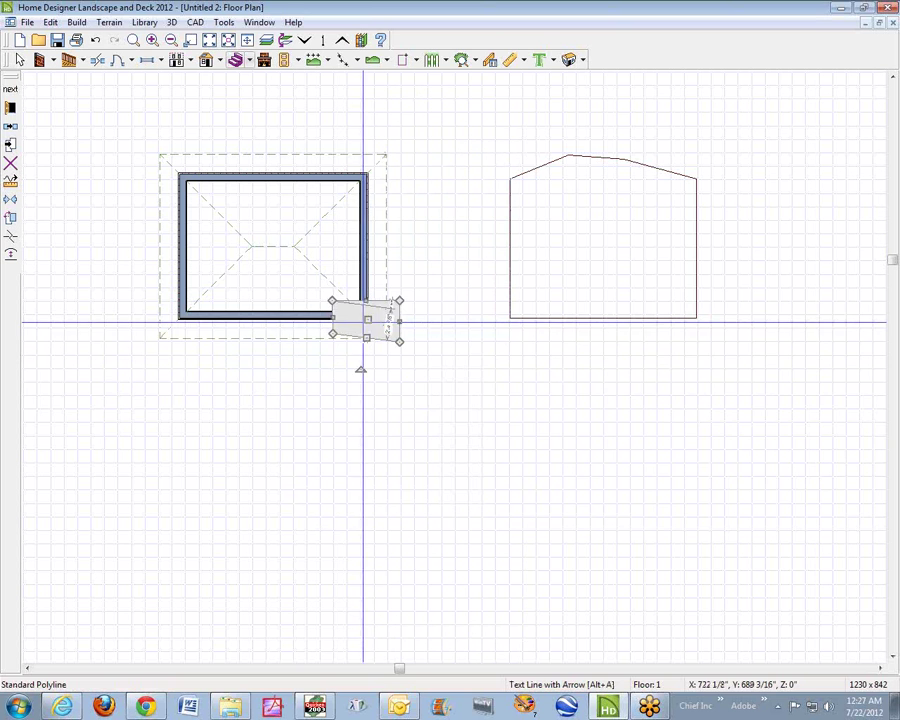
{"action": "left_click_drag", "start_coordinate": [363, 320], "coordinate": [345, 391]}
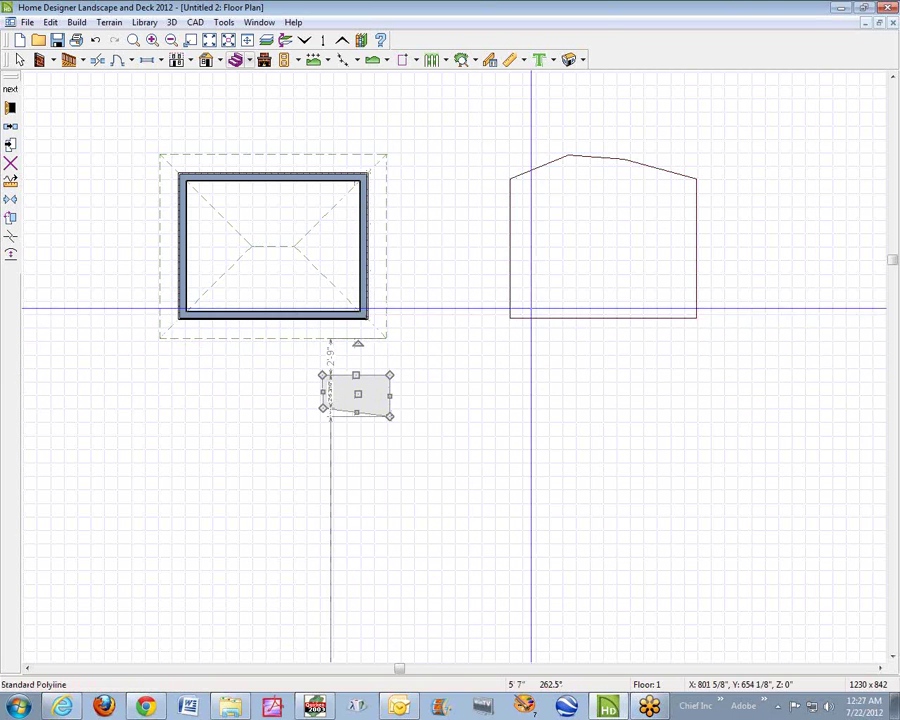
{"action": "key", "text": "Delete"}
Review the Monolithic Slab foundation type in the Build Foundation settings and close them without building
{"action": "left_click", "coordinate": [579, 318]}
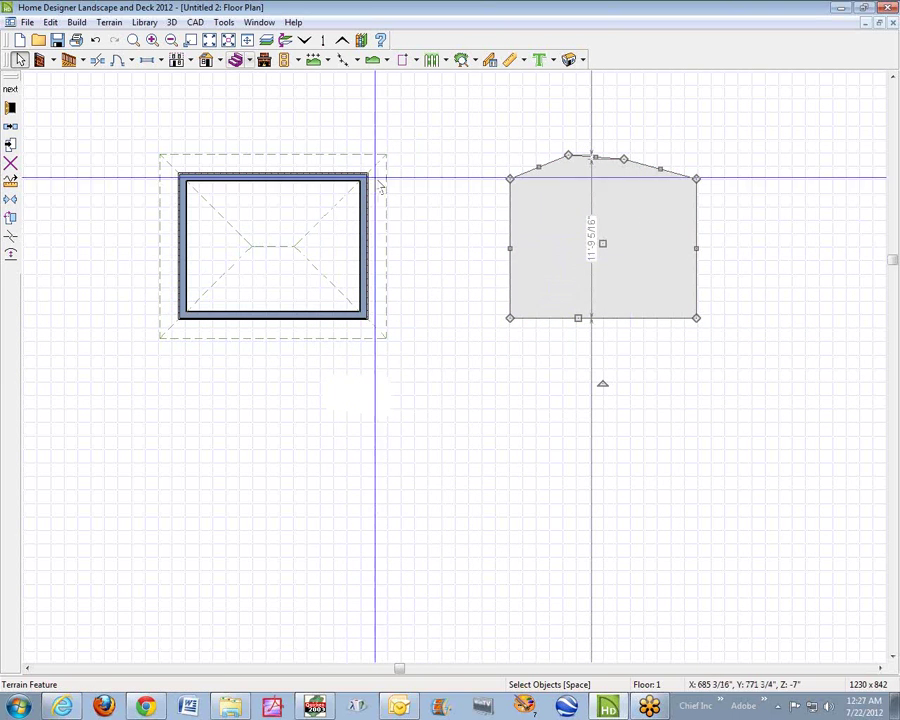
{"action": "left_click", "coordinate": [82, 24]}
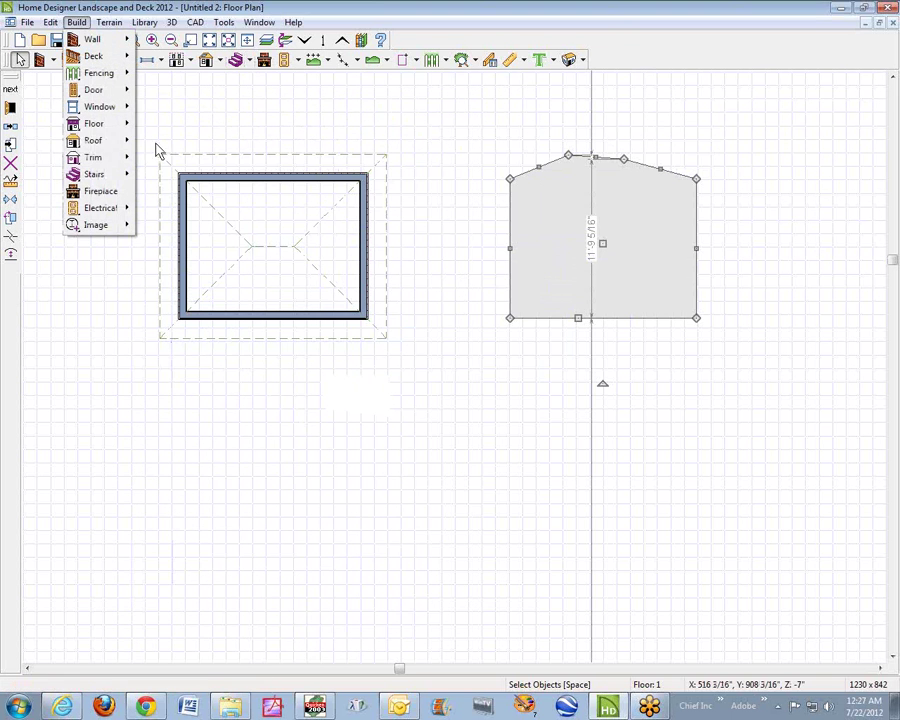
{"action": "mouse_move", "coordinate": [97, 124]}
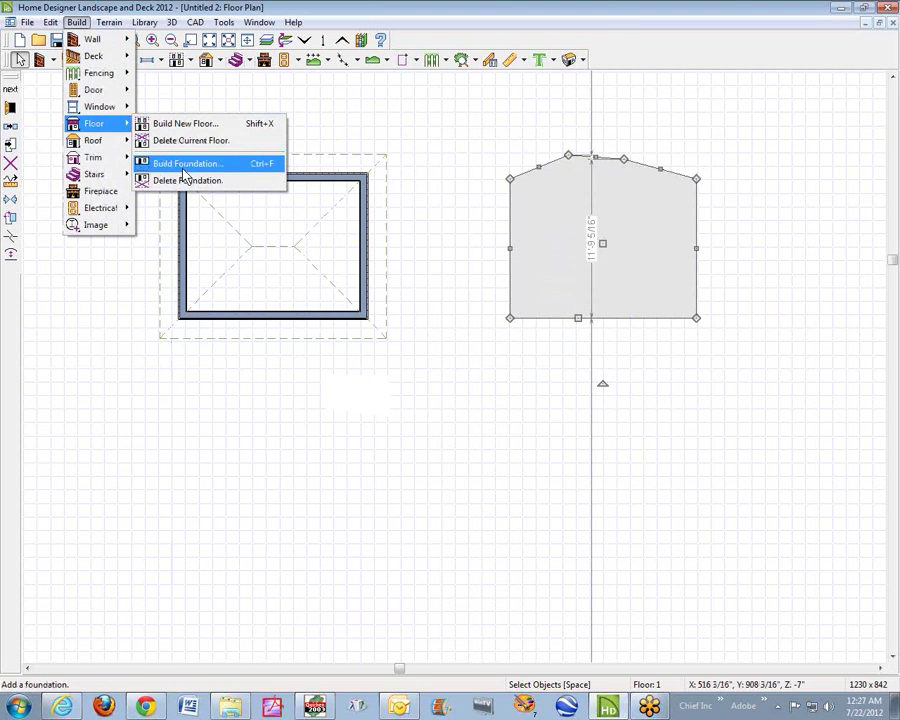
{"action": "left_click", "coordinate": [182, 170]}
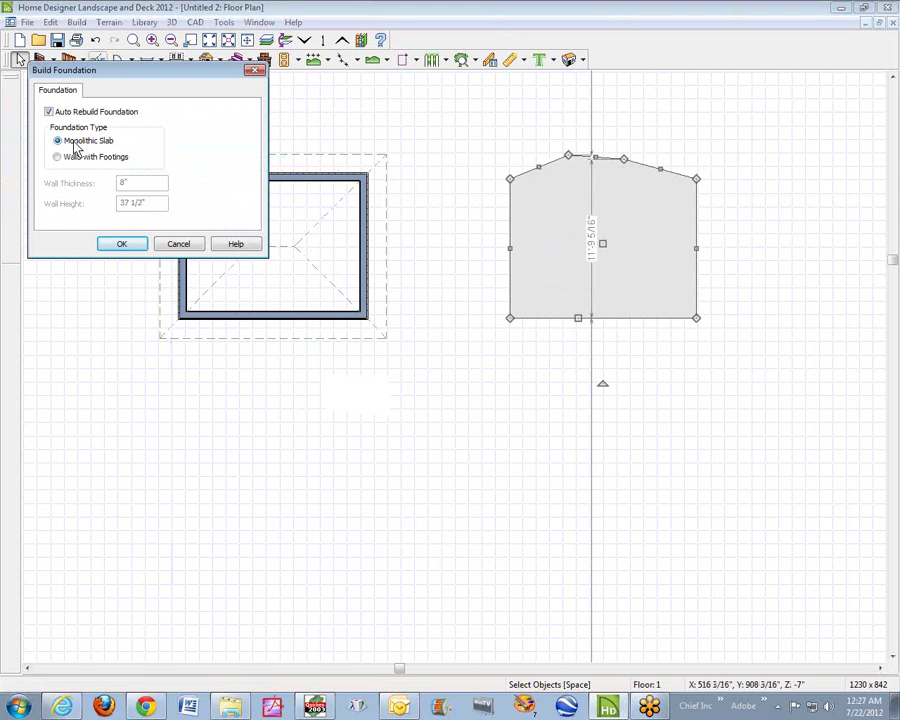
{"action": "left_click", "coordinate": [177, 244]}
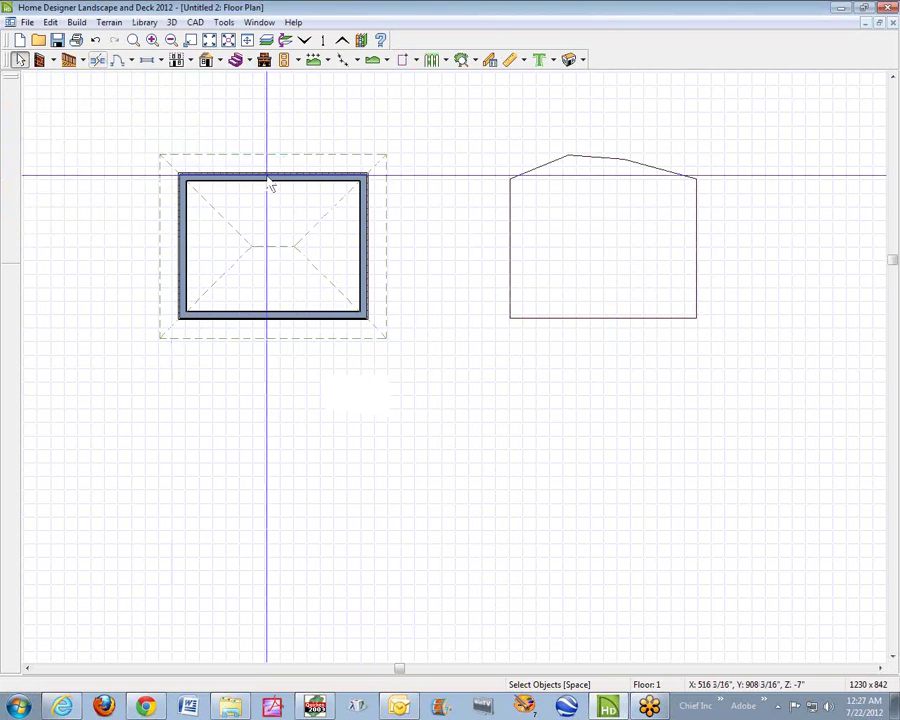
On foundation floor 0, extend the slab's right edge outward to an inner length of about 19', turning off Auto Rebuild Foundation
{"action": "left_click", "coordinate": [304, 40]}
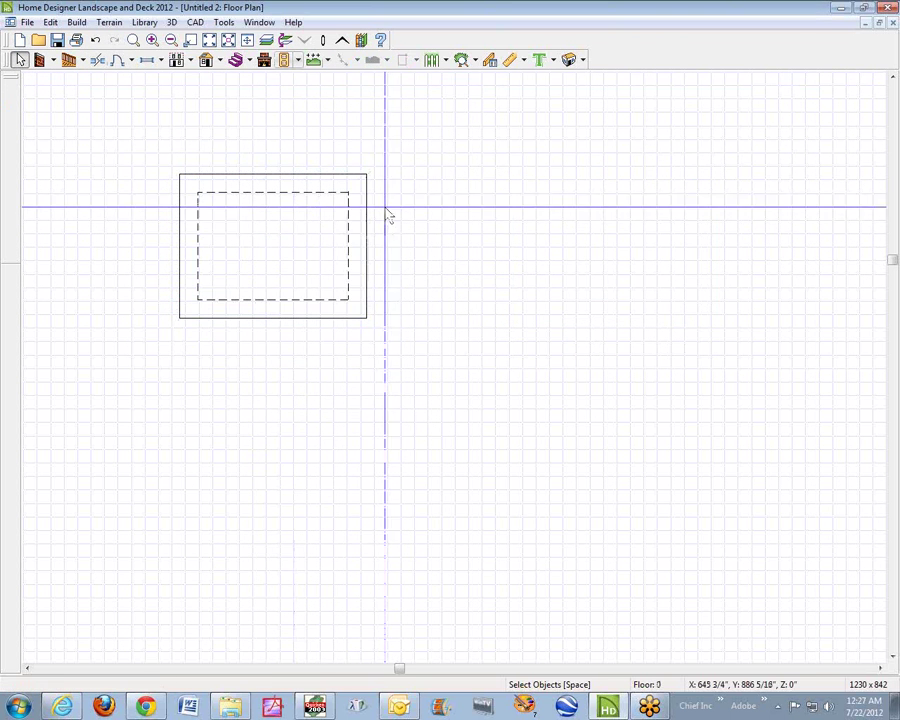
{"action": "left_click", "coordinate": [367, 226]}
{"action": "left_click_drag", "start_coordinate": [366, 219], "coordinate": [474, 221]}
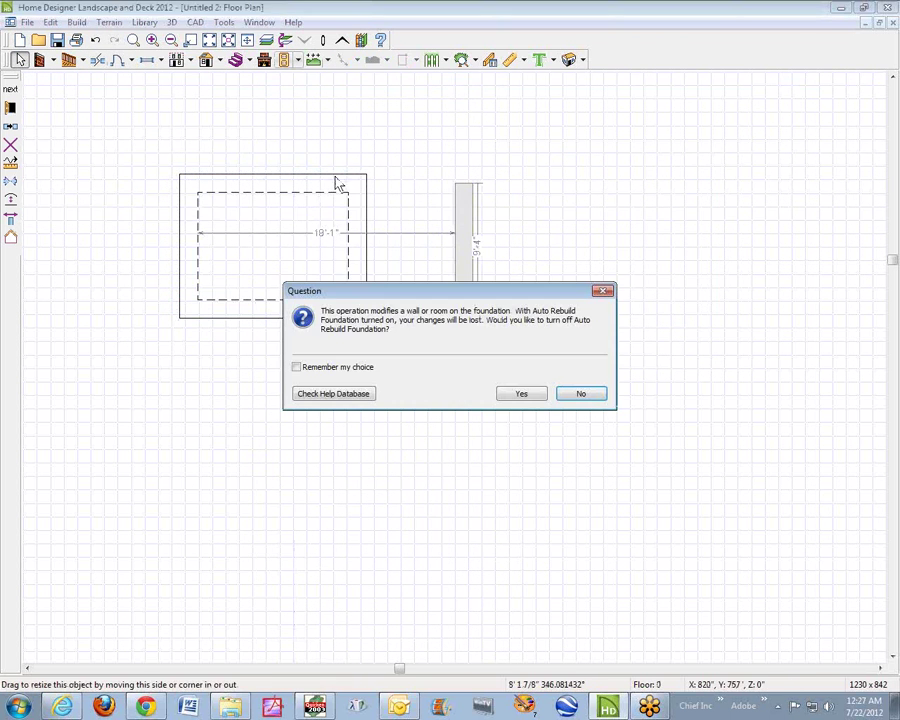
{"action": "left_click", "coordinate": [521, 394]}
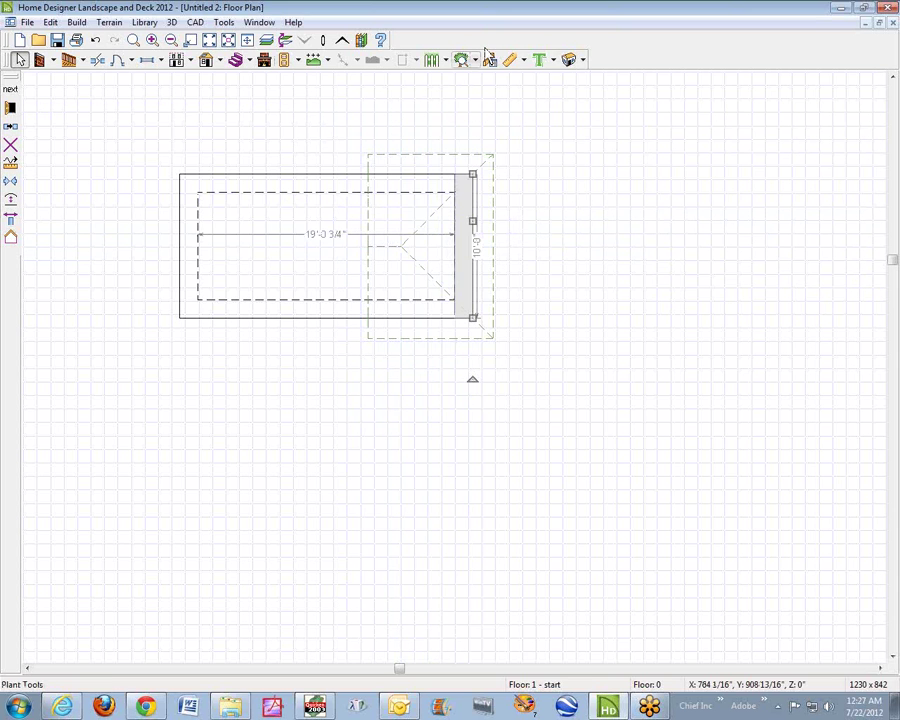
Show the model in a perspective full overview and select the separate raised terrain feature slab to examine it beside the extended foundation
{"action": "left_click", "coordinate": [569, 60]}
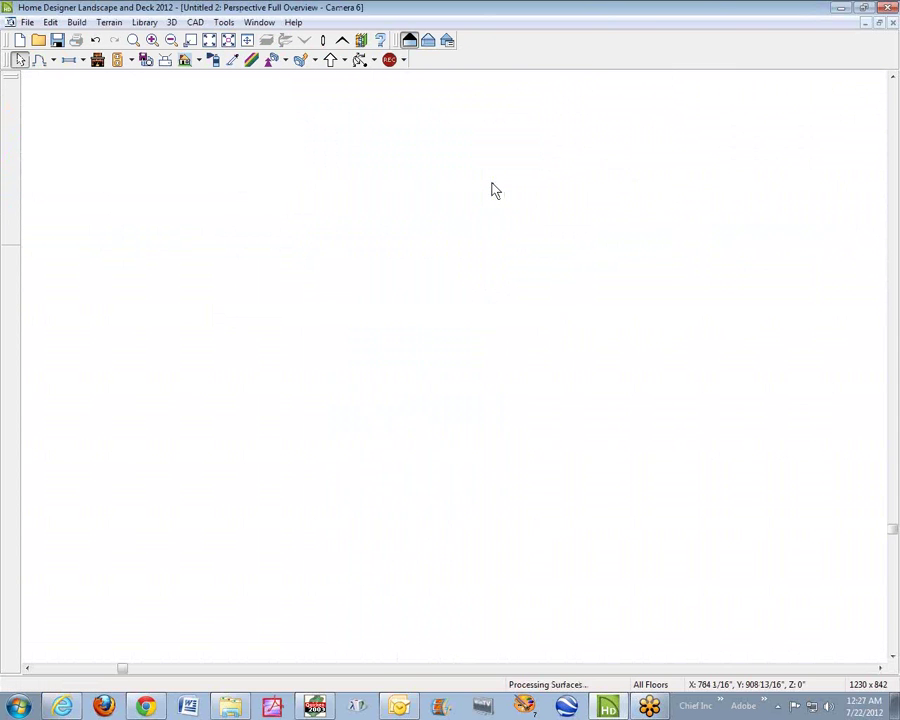
{"action": "scroll", "coordinate": [474, 318], "scroll_direction": "up", "scroll_amount": 5}
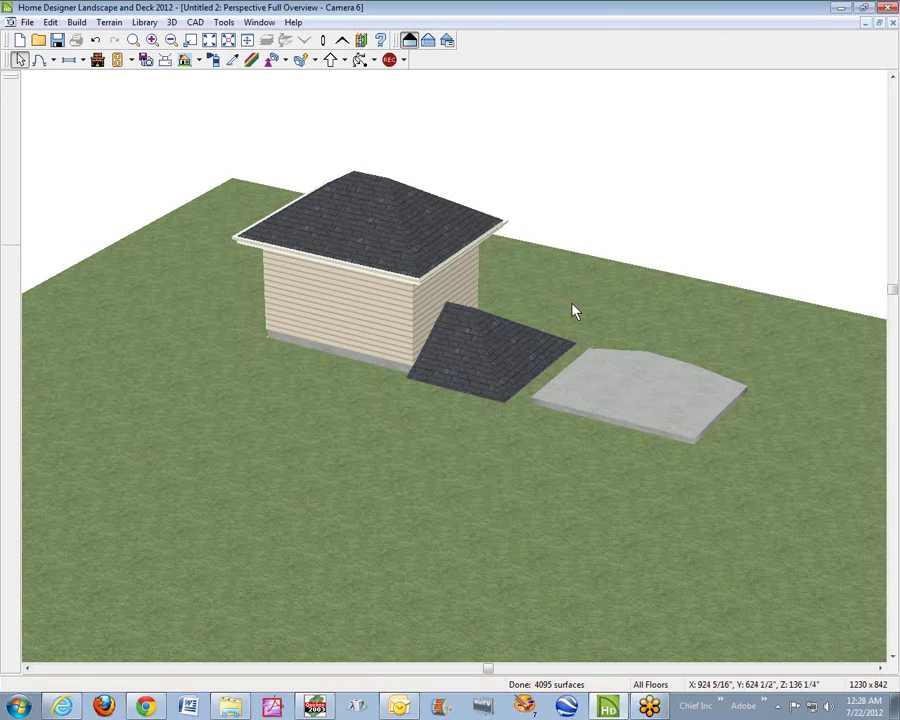
{"action": "left_click", "coordinate": [646, 409]}
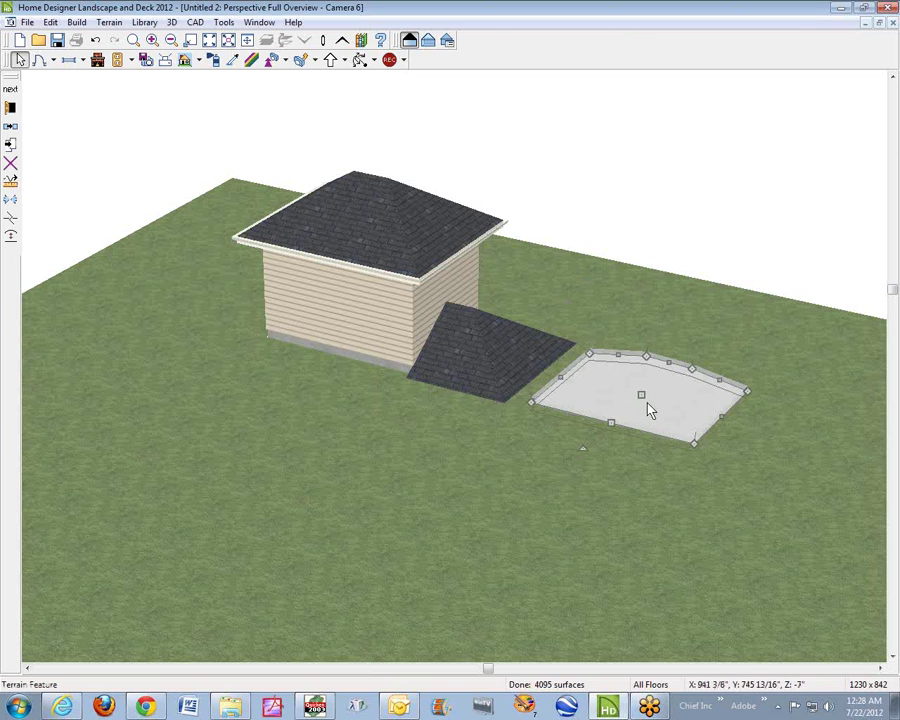